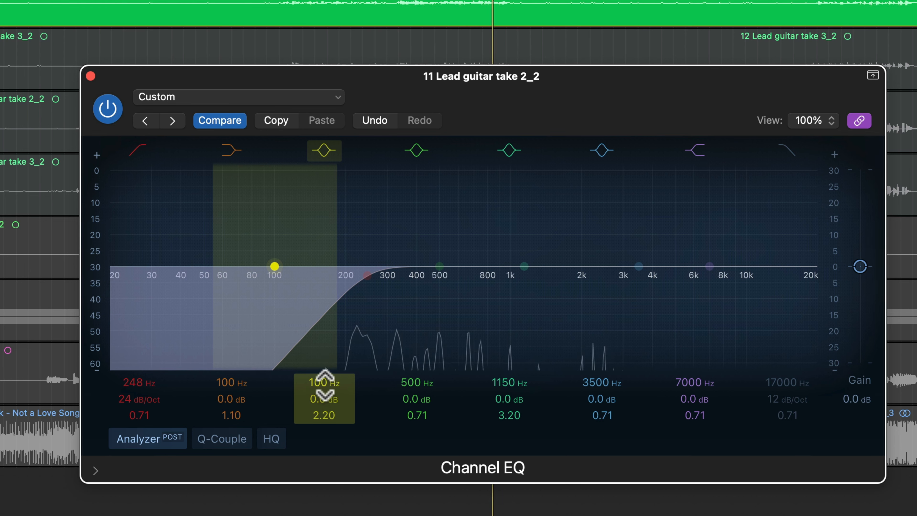
Set the low cut on Lead guitar take 2_2's Channel EQ to 190 Hz and cut 5.1 dB at 392 Hz.
drag(160, 383, 159, 395)
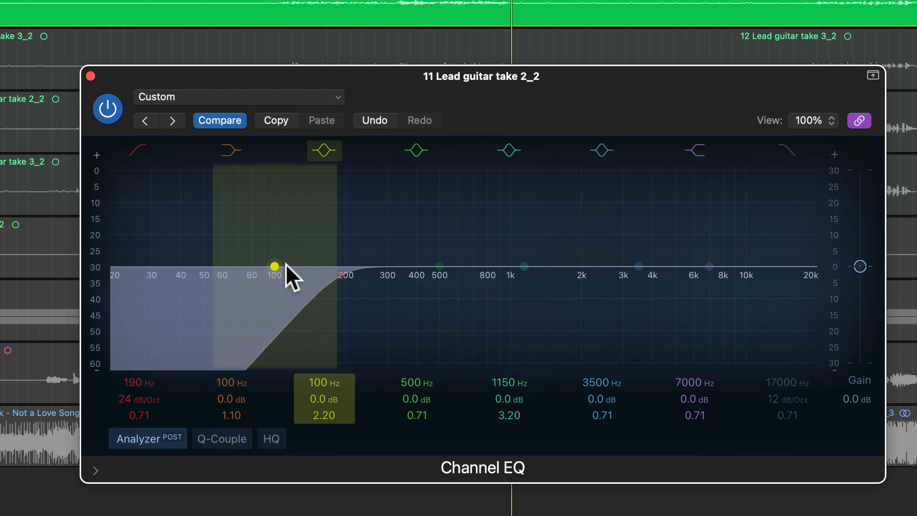
drag(437, 269, 413, 286)
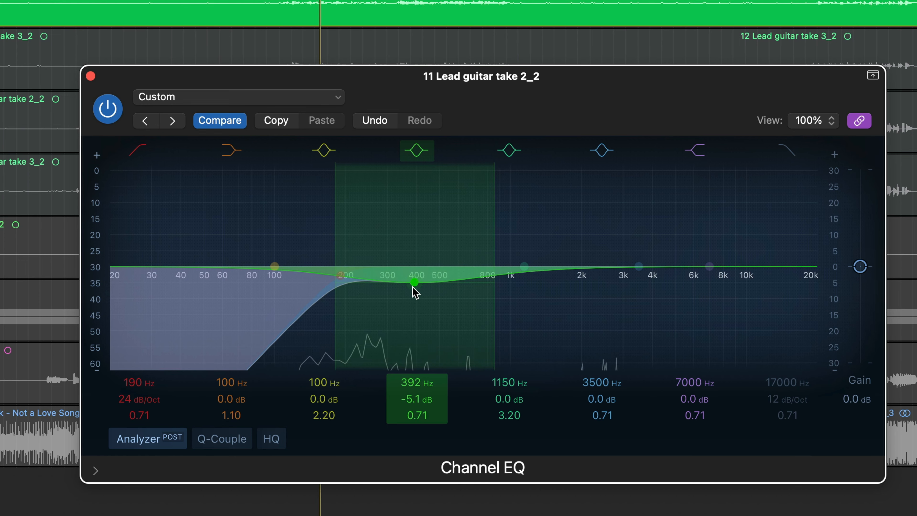
key(space)
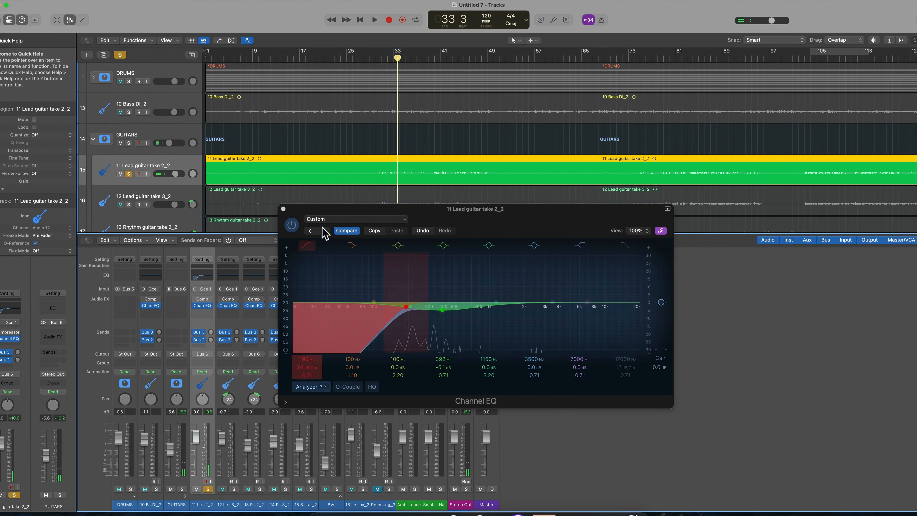
click(283, 209)
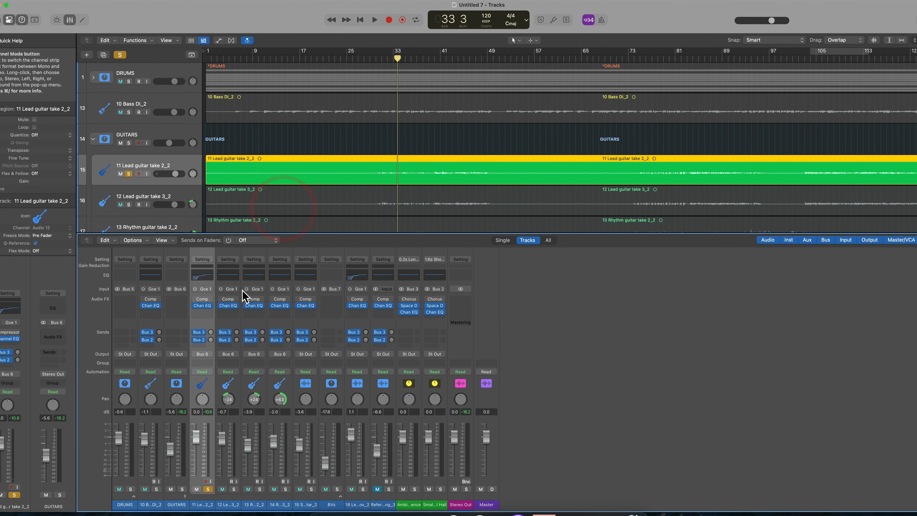
Replace the Channel EQ on Lead guitar take 3_2 with a copy from Lead guitar take 2_2, and solo both tracks.
click(236, 306)
click(250, 318)
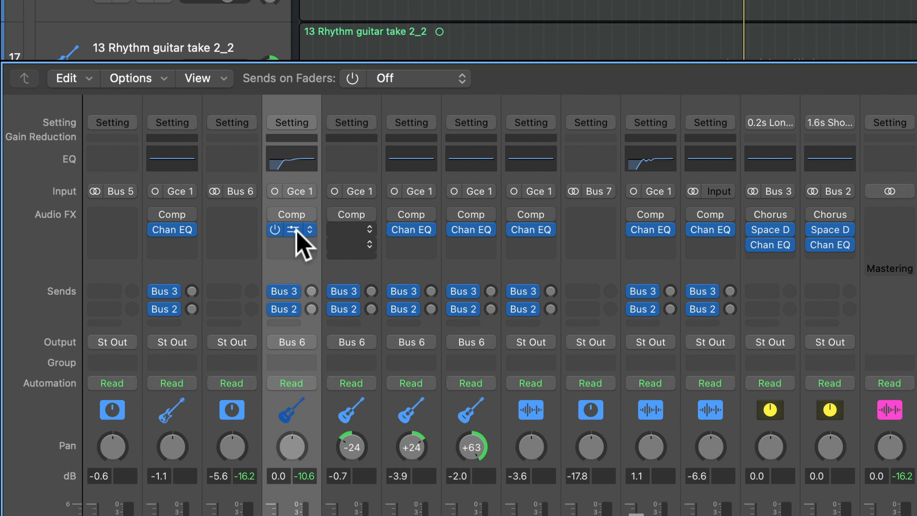
drag(297, 228, 354, 231)
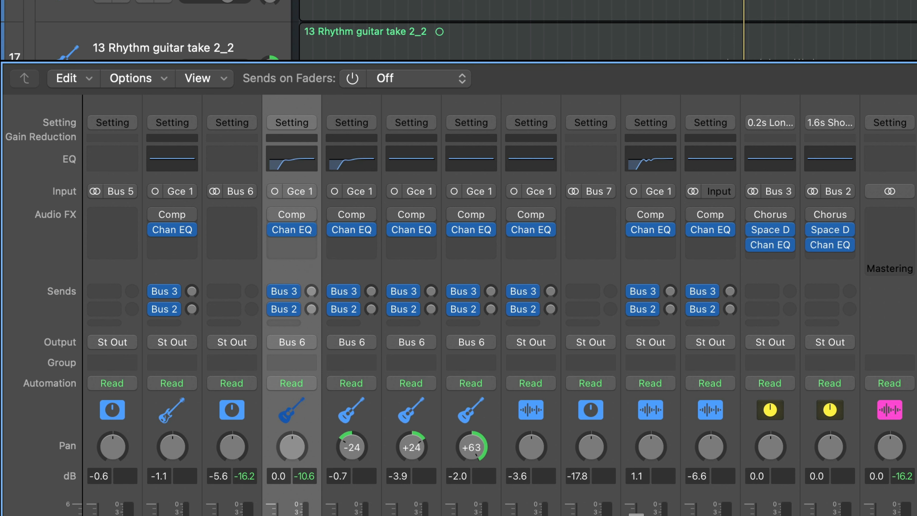
key(s)
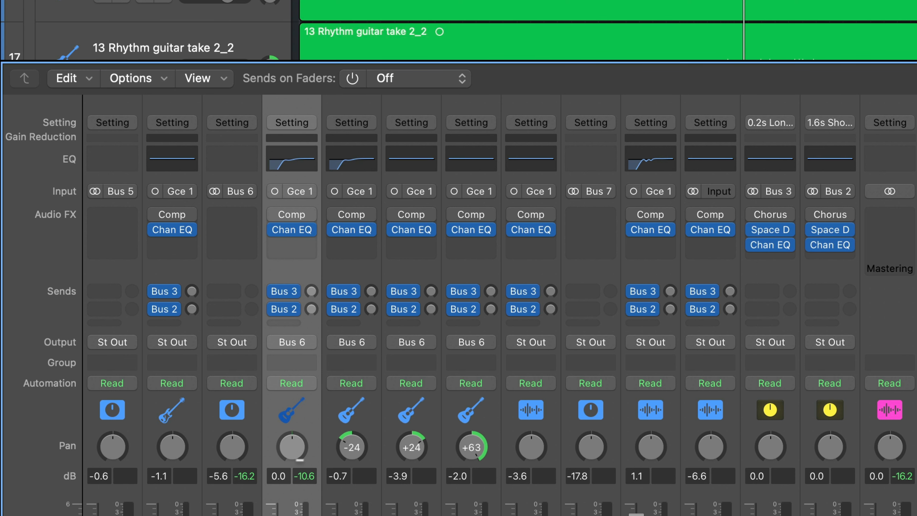
key(s)
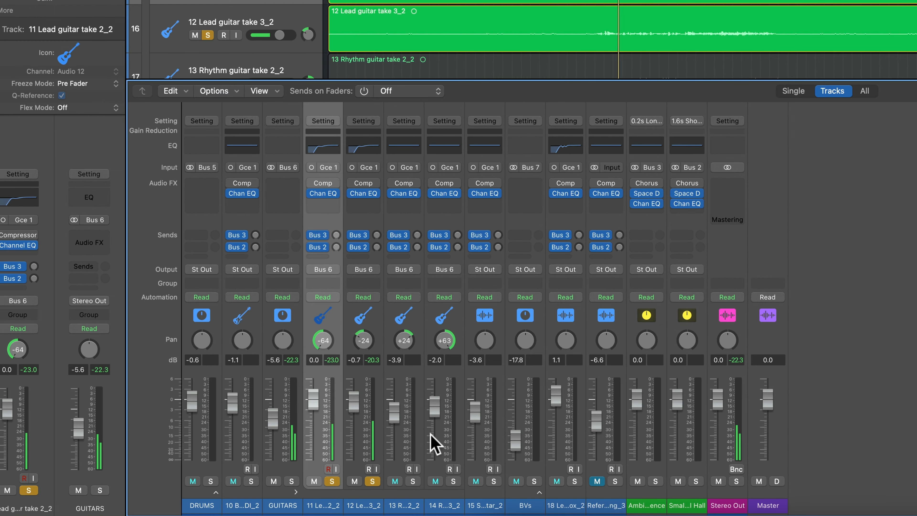
Remove the Channel EQ from the two rhythm guitar channels and the 15 Solo Guitar_2 channel together.
click(420, 432)
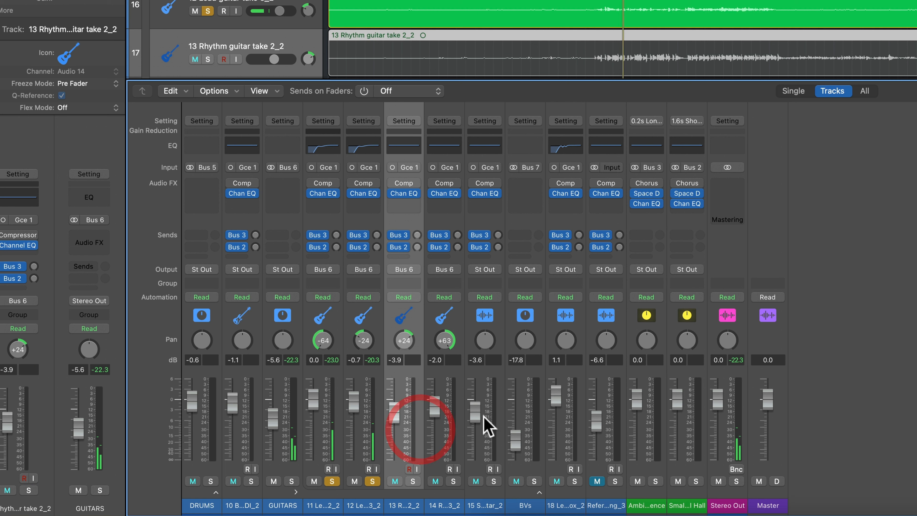
click(501, 412)
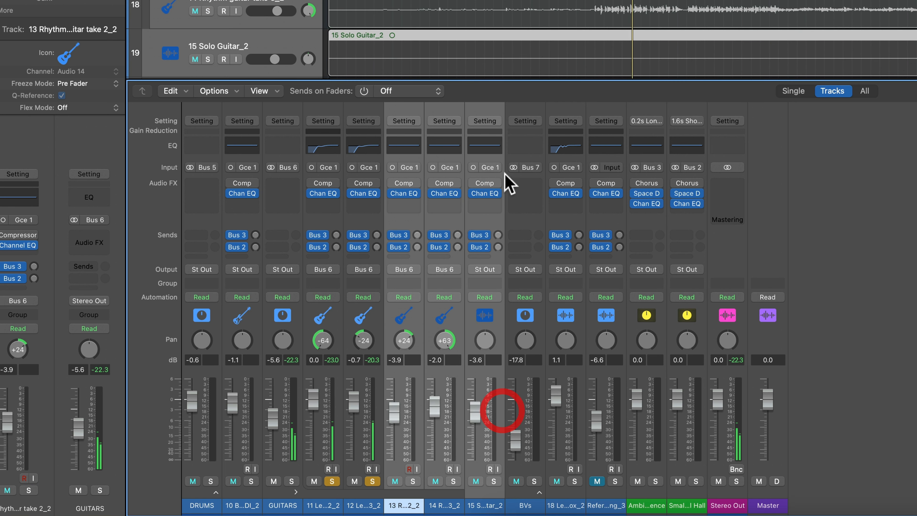
click(500, 194)
click(510, 214)
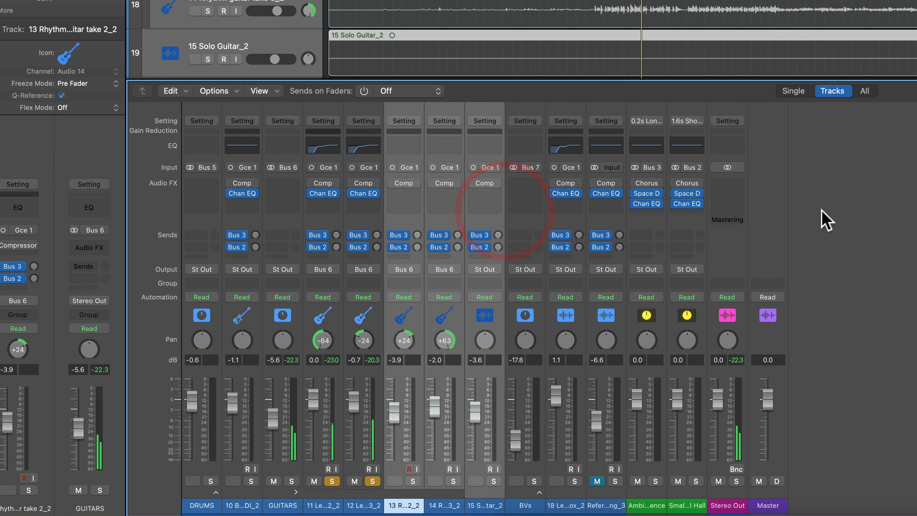
Unsolo both lead guitar channels and solo 13 Rhythm guitar take 2_2.
click(332, 481)
click(373, 481)
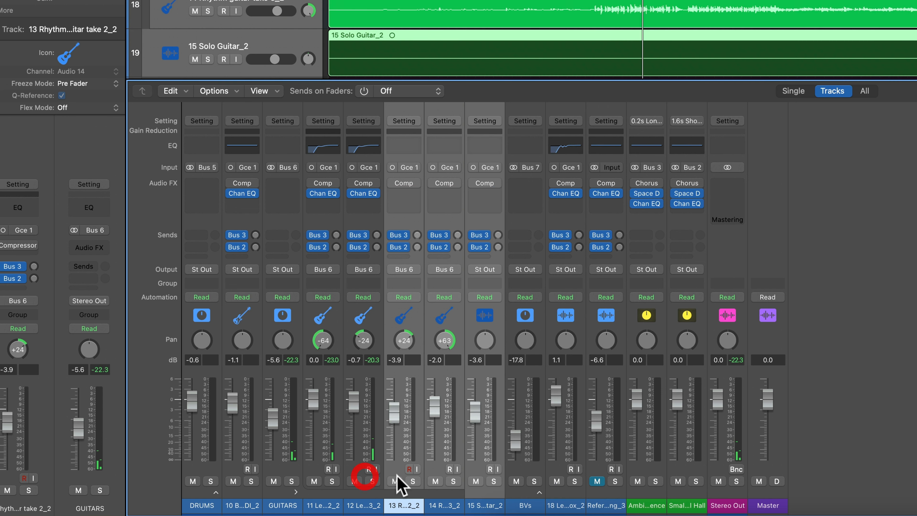
click(867, 407)
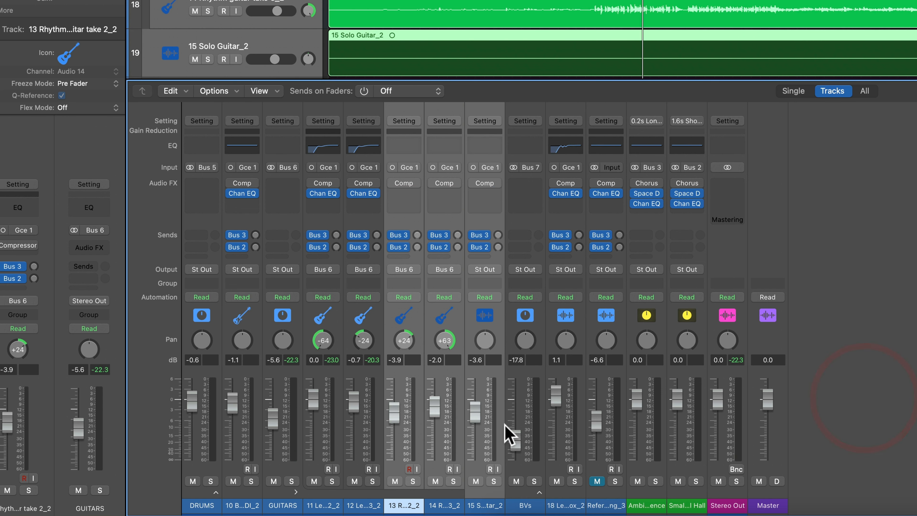
click(503, 425)
click(413, 481)
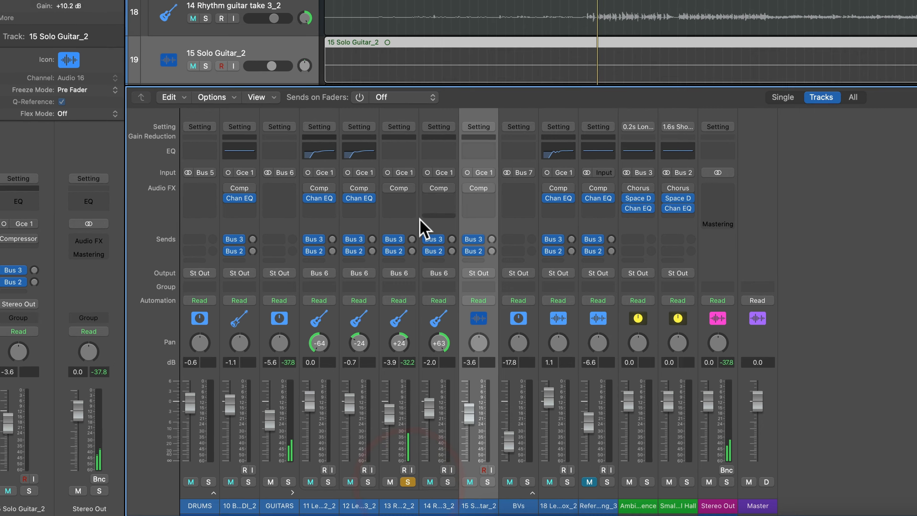
Add a Channel EQ to 13 Rhythm guitar take 2_2 with a 176 Hz, 12 dB/Oct low cut and a 2.7 dB cut at 346 Hz.
click(406, 145)
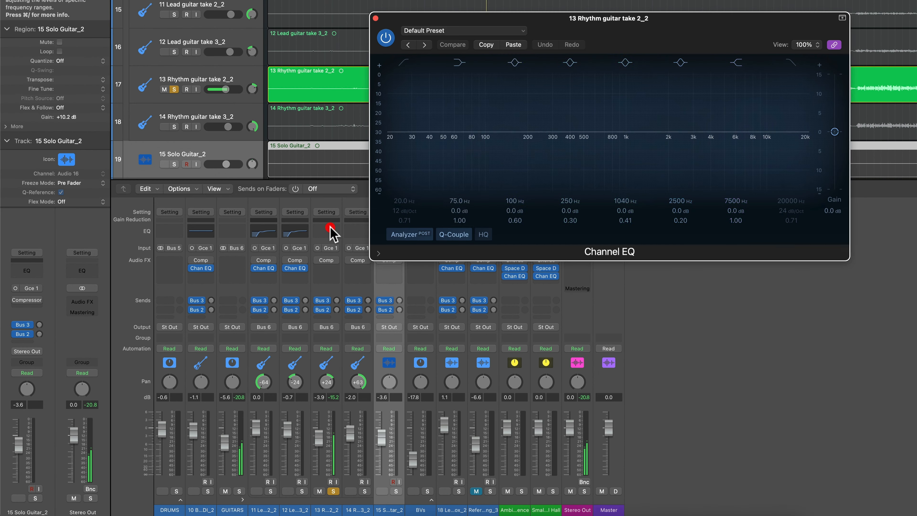
click(404, 63)
drag(390, 143, 520, 143)
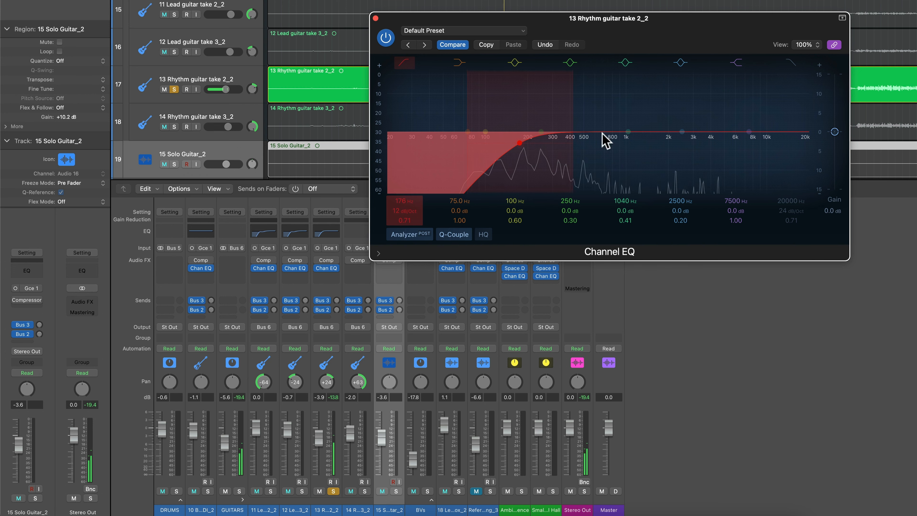
mouse_move(559, 208)
mouse_down()
mouse_move(559, 198)
mouse_move(570, 220)
mouse_up()
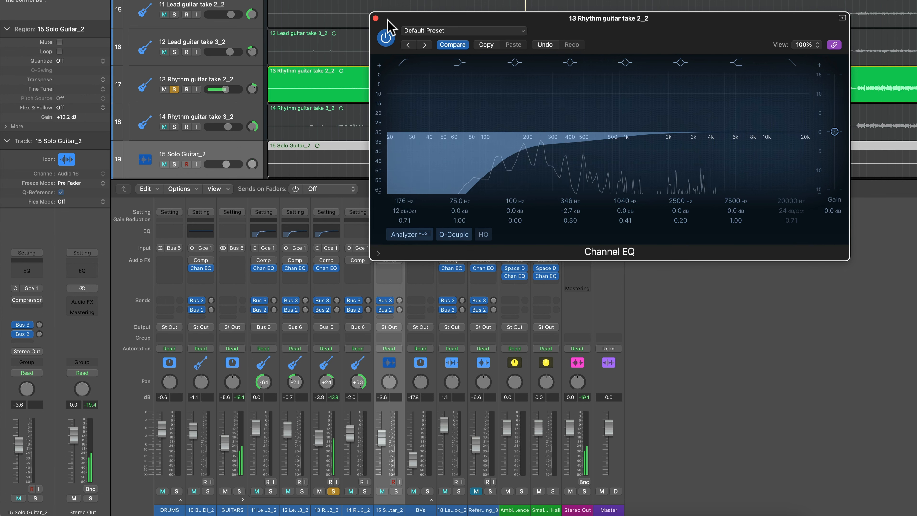
click(375, 18)
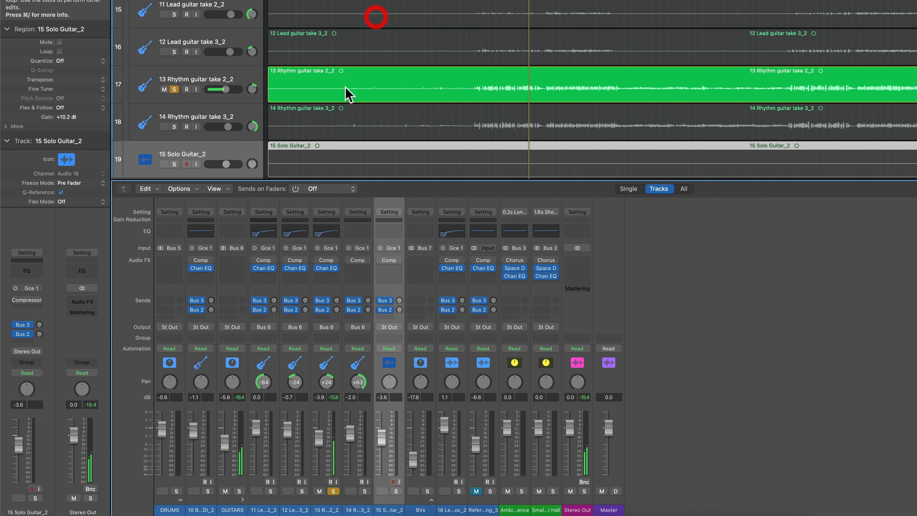
Copy the Channel EQ from Rhythm guitar take 2_2 to Rhythm guitar take 3_2, audition both soloed, and unsolo them.
click(365, 492)
drag(327, 267, 354, 269)
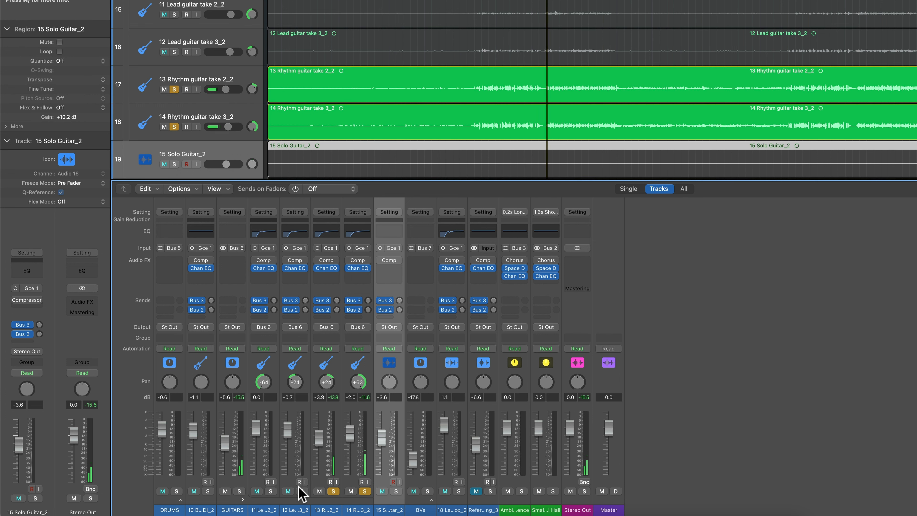
click(333, 491)
click(365, 491)
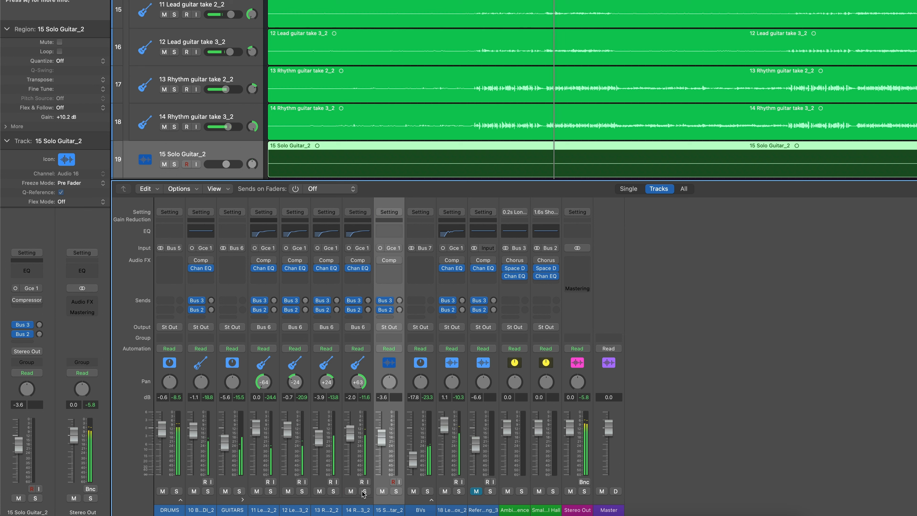
Raise the BVs stack's fader to -16.0 dB and solo the stack.
click(412, 456)
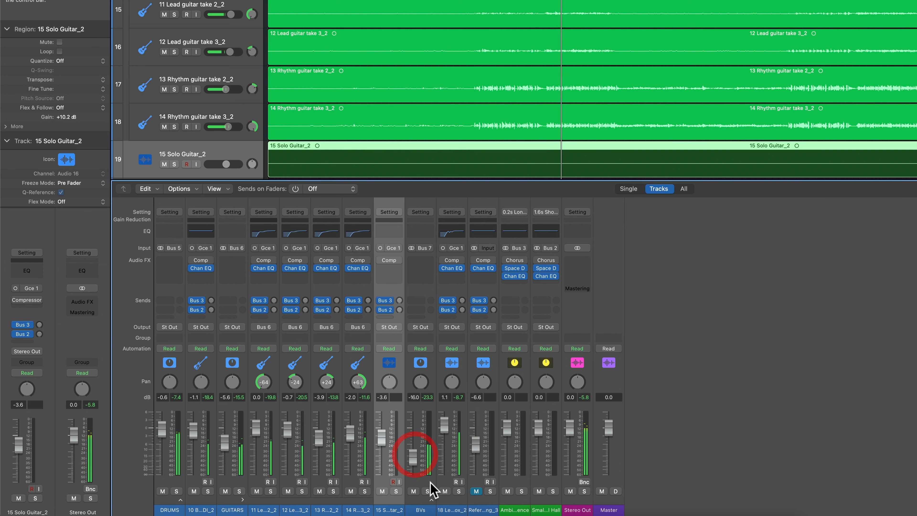
click(427, 491)
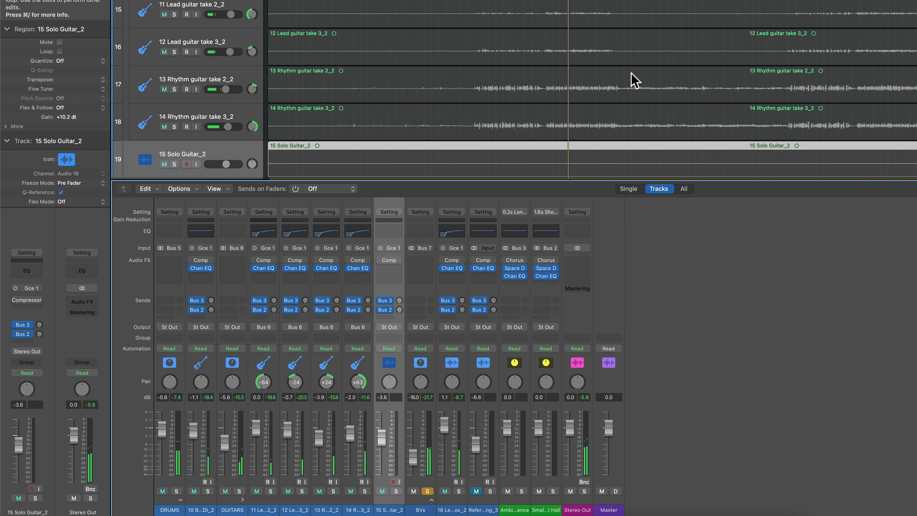
scroll(634, 80, down, 5)
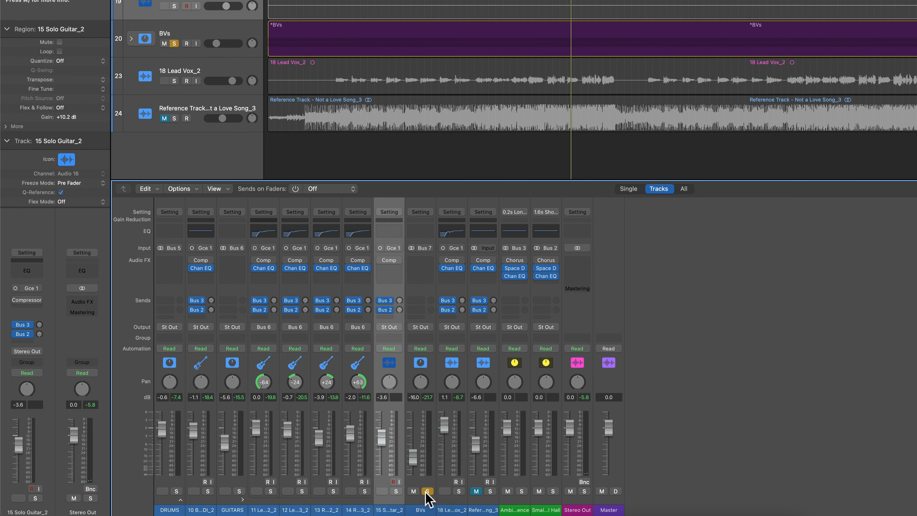
click(431, 499)
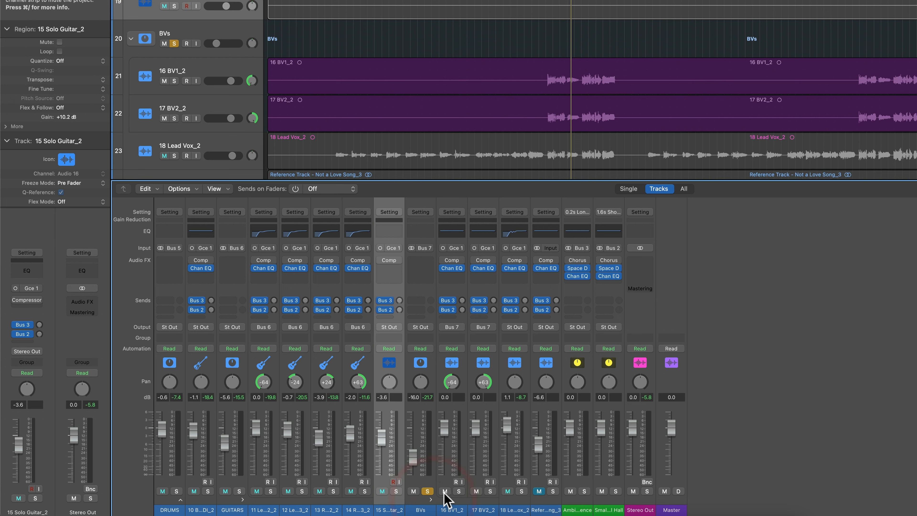
click(432, 499)
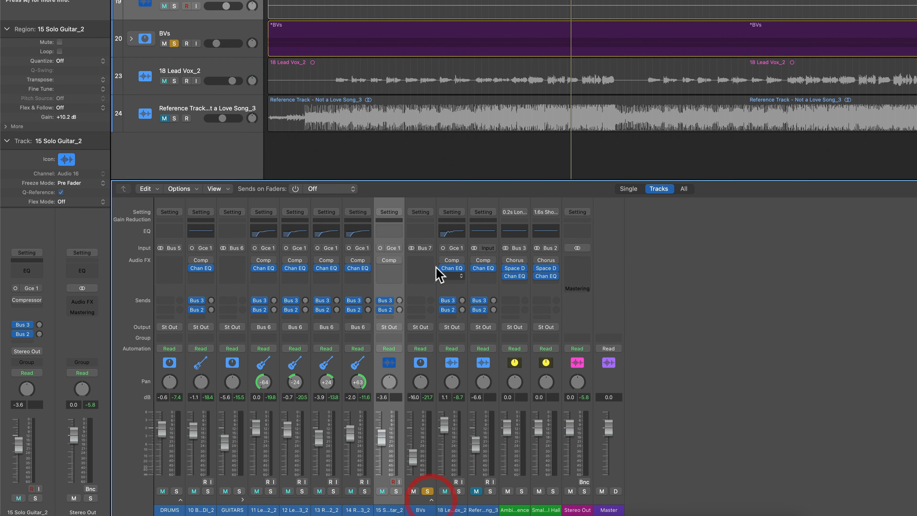
Insert a Channel EQ on the BVs stack and play the section where the backing vocals sing.
double_click(420, 231)
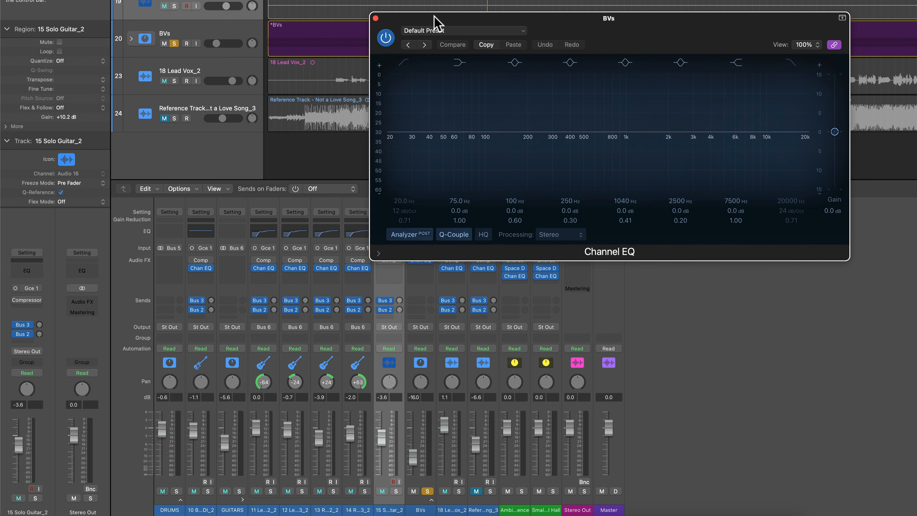
drag(434, 16, 511, 119)
click(131, 39)
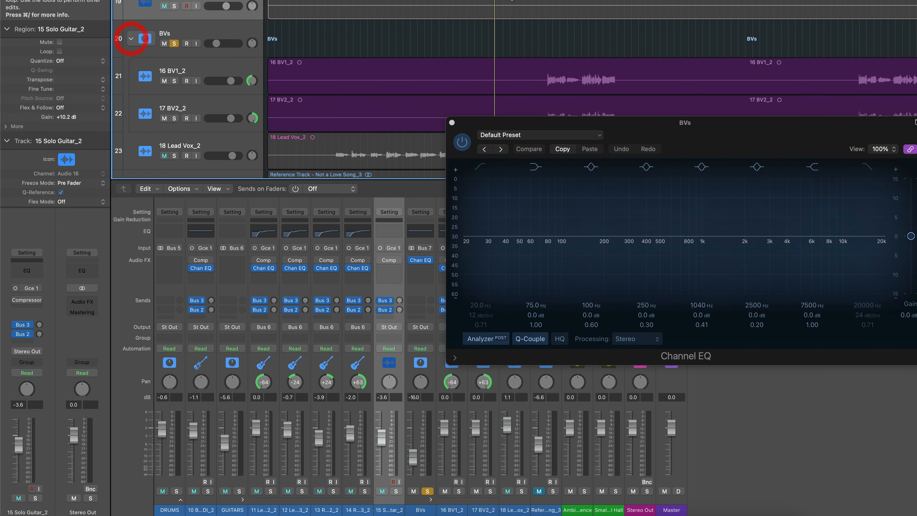
drag(567, 0, 603, 0)
key(space)
Set the BVs EQ to a 296 Hz, 12 dB/Oct low cut and a 3.0 dB cut at 650 Hz.
click(484, 167)
drag(467, 247, 630, 245)
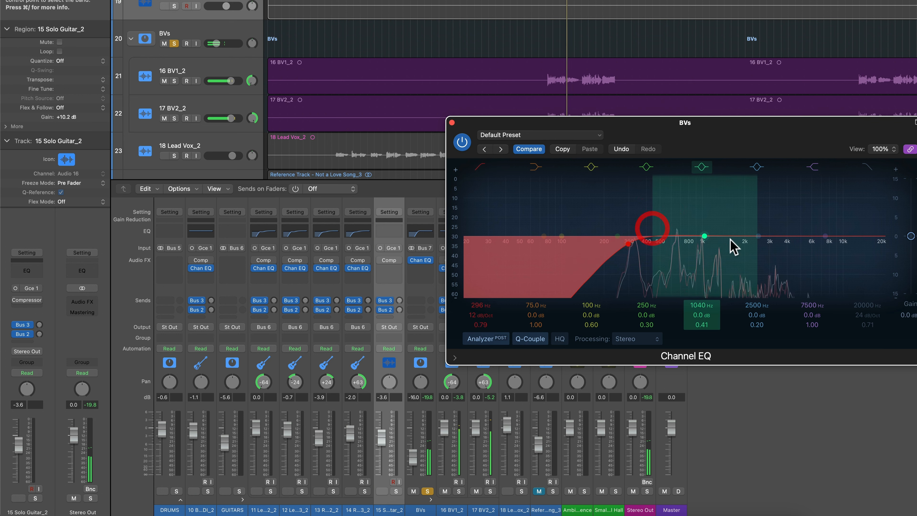
drag(710, 238, 677, 251)
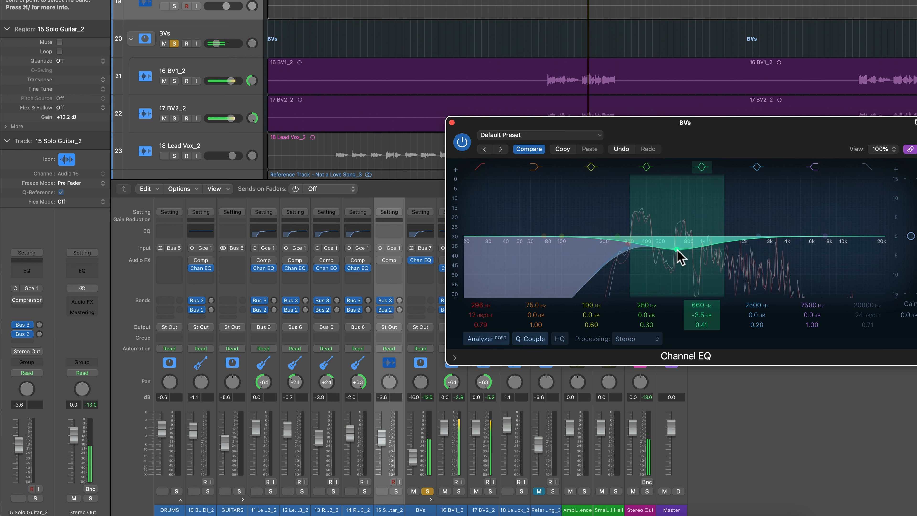
Unsolo the BVs stack, close its Channel EQ, and collapse the BVs and GUITARS stacks in the mixer.
click(429, 492)
click(431, 500)
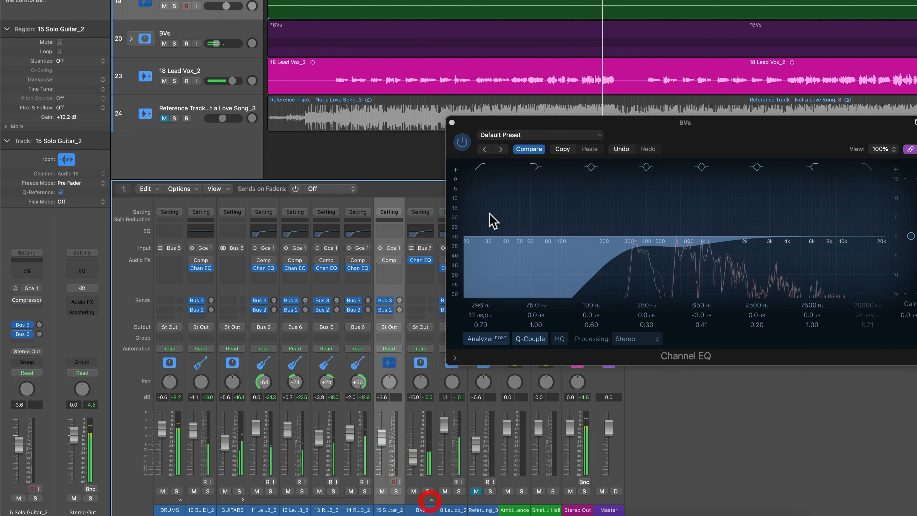
click(451, 124)
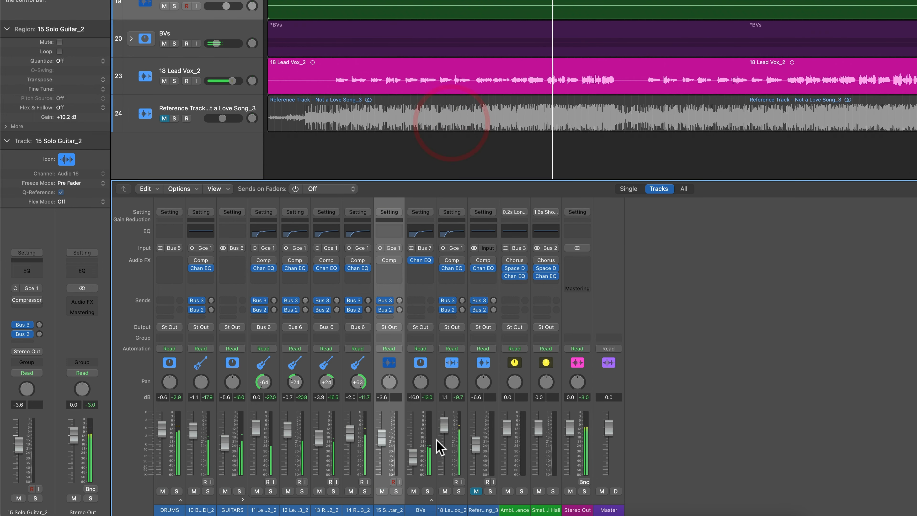
click(243, 500)
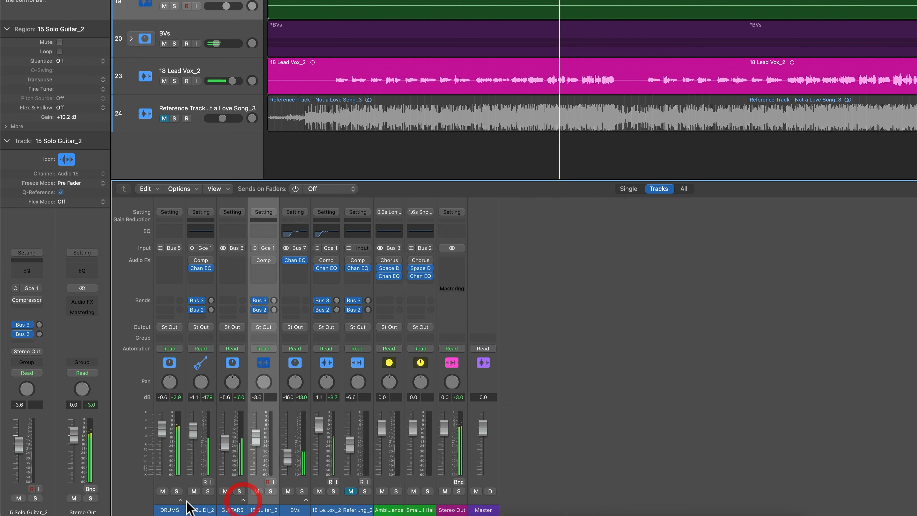
Expand the DRUMS stack in the mixer and remove the Compressor and Channel EQ from all channels from 1 Kick_2 to 9 OHR_2.
click(180, 499)
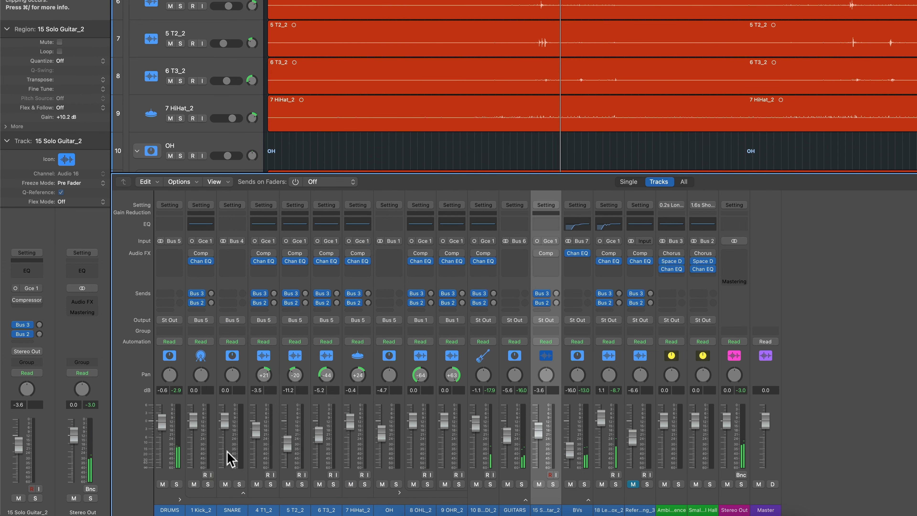
click(212, 441)
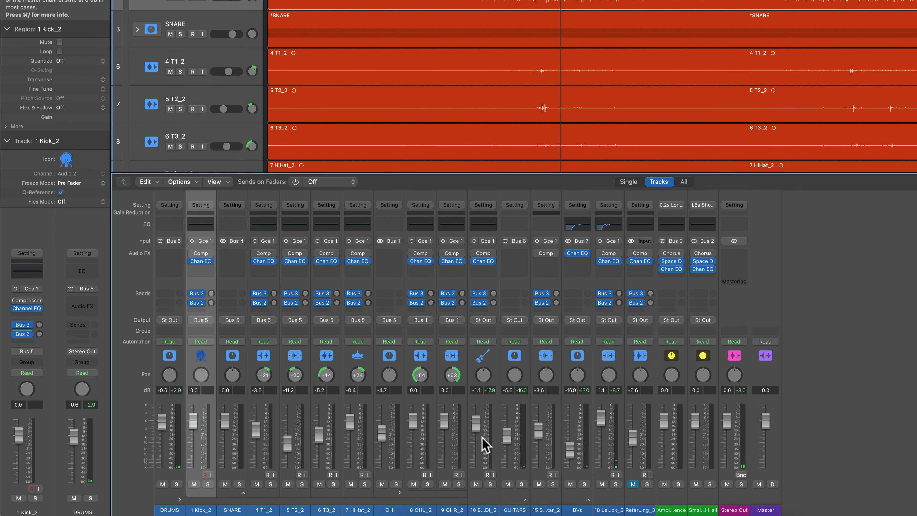
shift+click(459, 431)
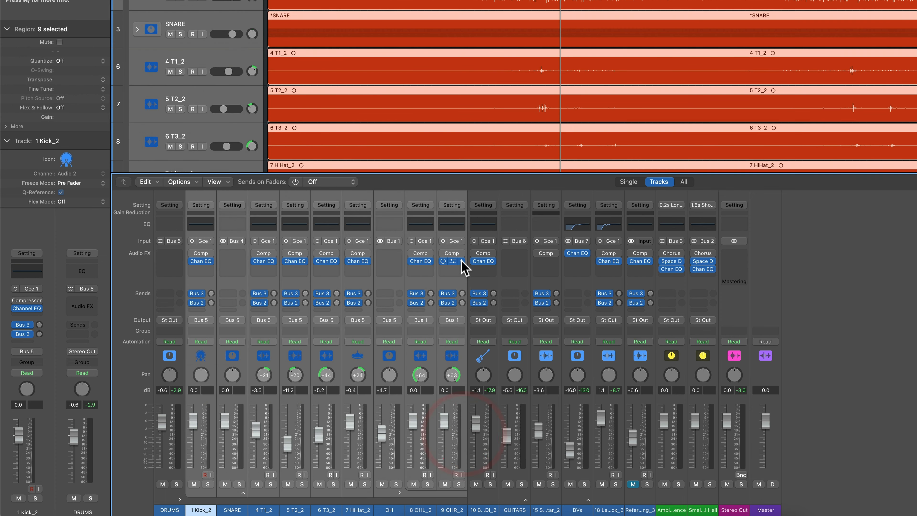
click(462, 262)
click(473, 277)
click(464, 258)
click(472, 270)
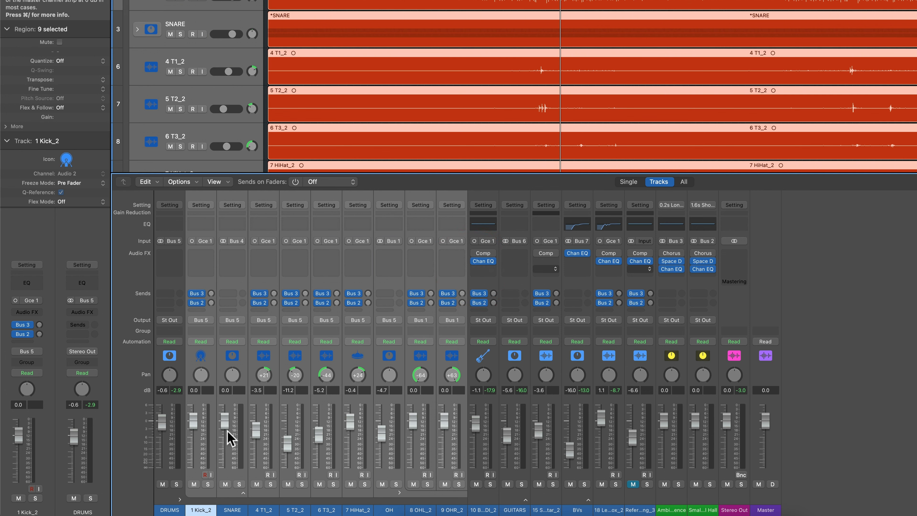
Insert a Channel EQ on 1 Kick_2, solo the channel during playback, and set a 43.2 Hz, 12 dB/Oct low cut.
click(211, 431)
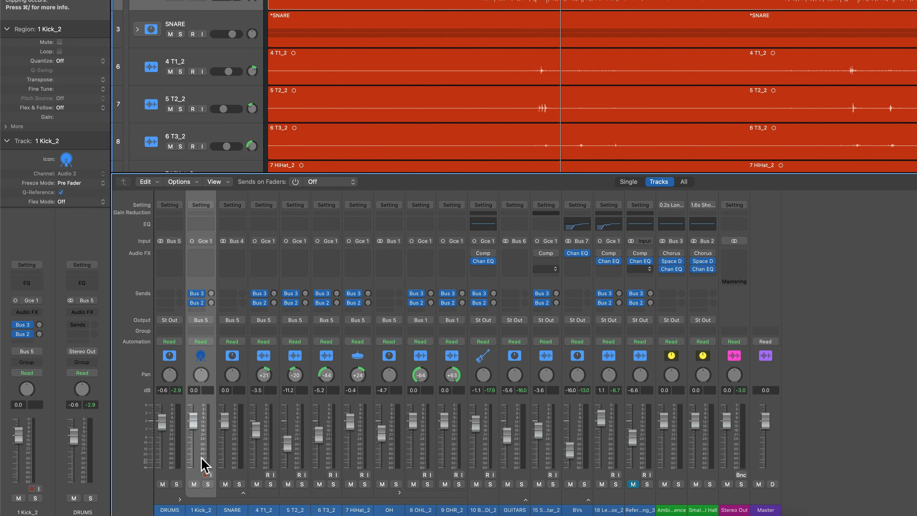
click(201, 224)
key(space)
click(206, 485)
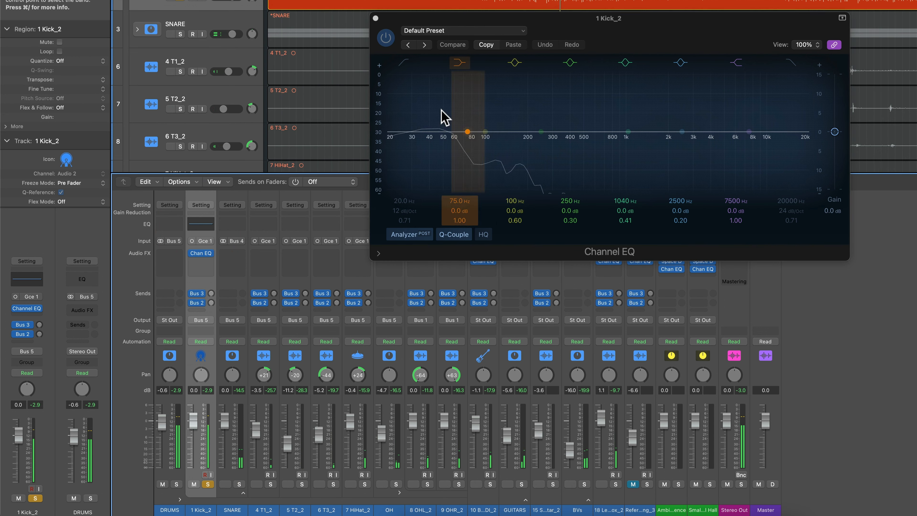
click(404, 62)
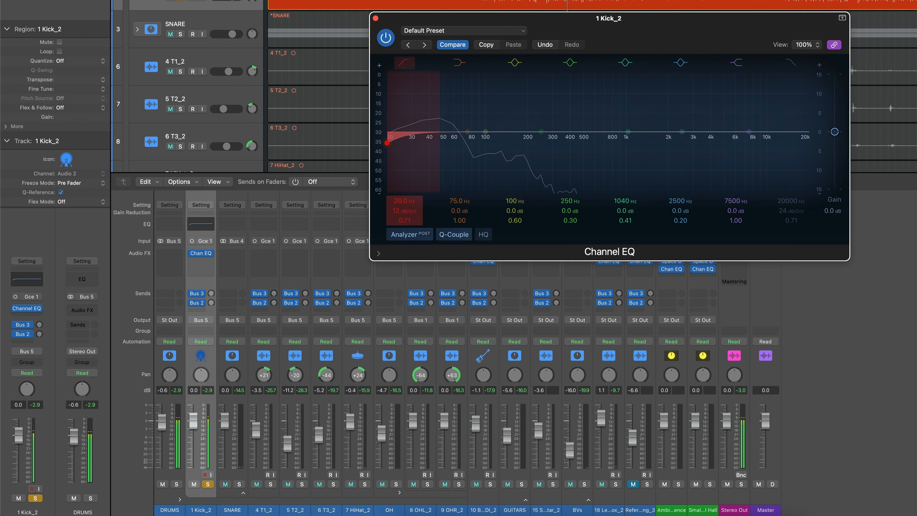
drag(387, 143, 488, 142)
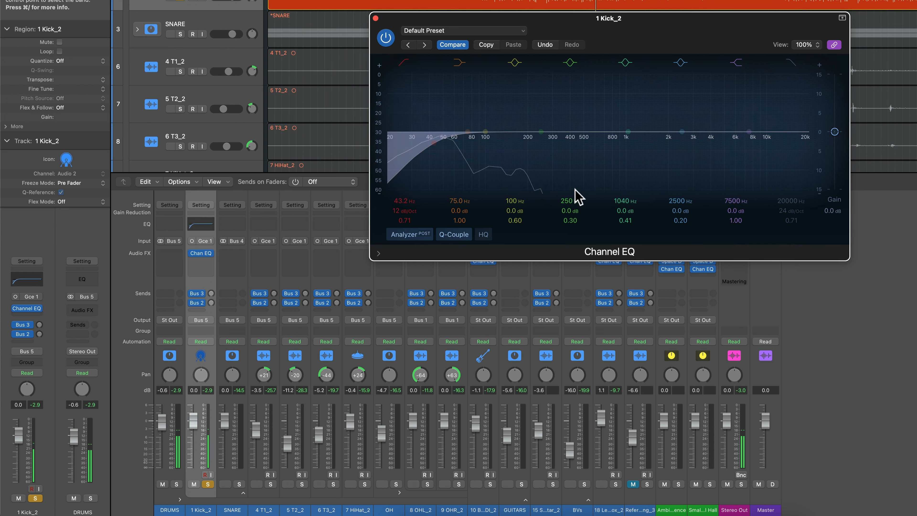
Boost the kick by 3.5 dB at 1010 Hz and leave a slight 0.4 dB cut at 86 Hz after auditioning the low end.
drag(544, 131, 626, 74)
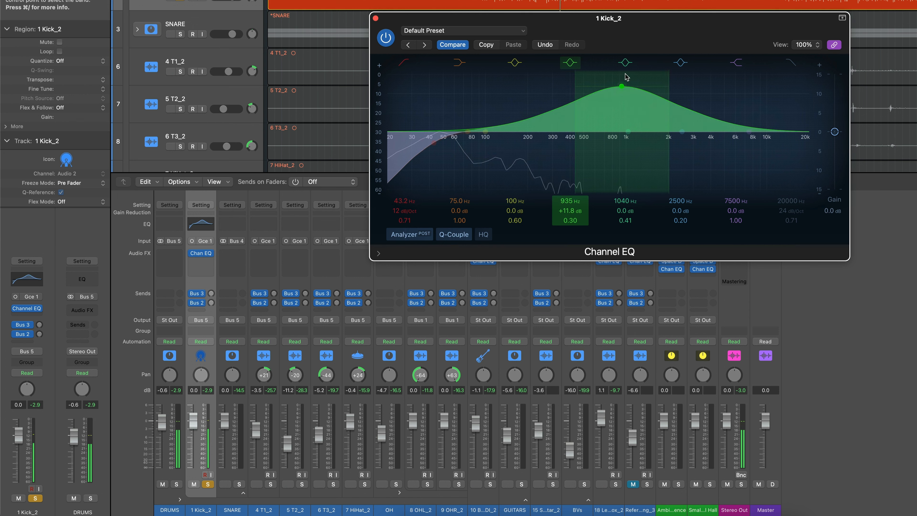
drag(615, 106, 591, 131)
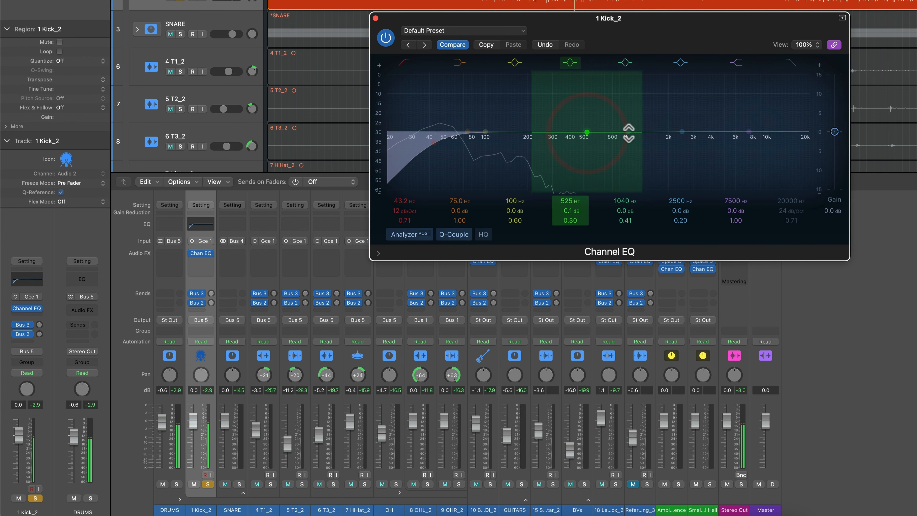
drag(628, 131, 641, 108)
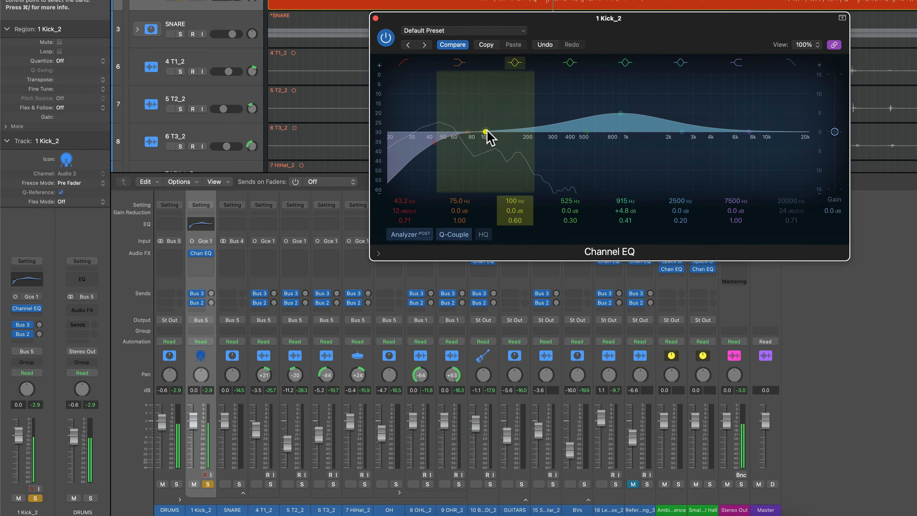
drag(624, 115, 629, 121)
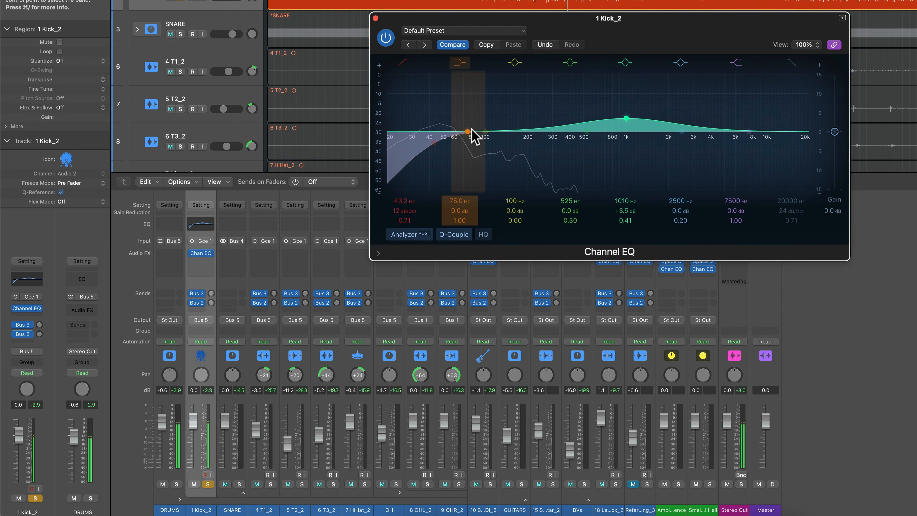
drag(485, 132, 472, 98)
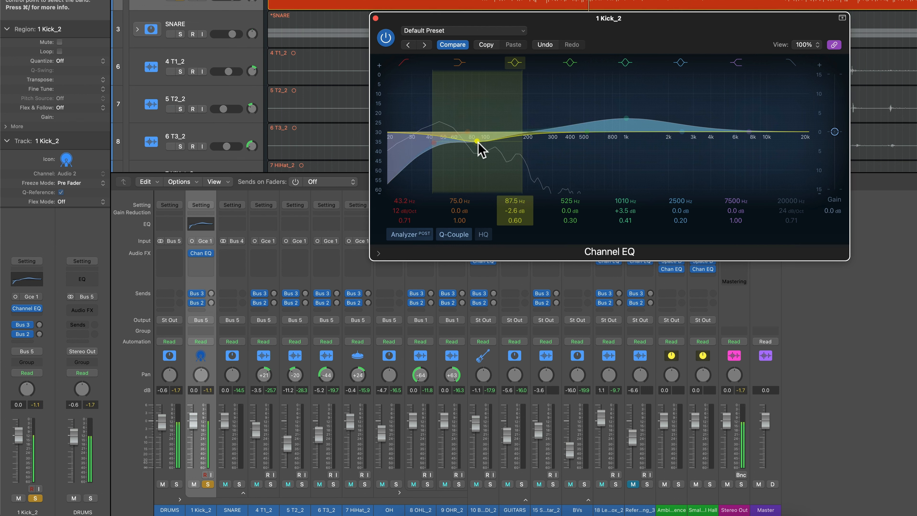
click(477, 134)
Solo the SNARE stack instead of the kick and EQ it with a 200 Hz, 12 dB/Oct low cut and a 3.4 dB cut at 312 Hz.
click(239, 484)
click(208, 484)
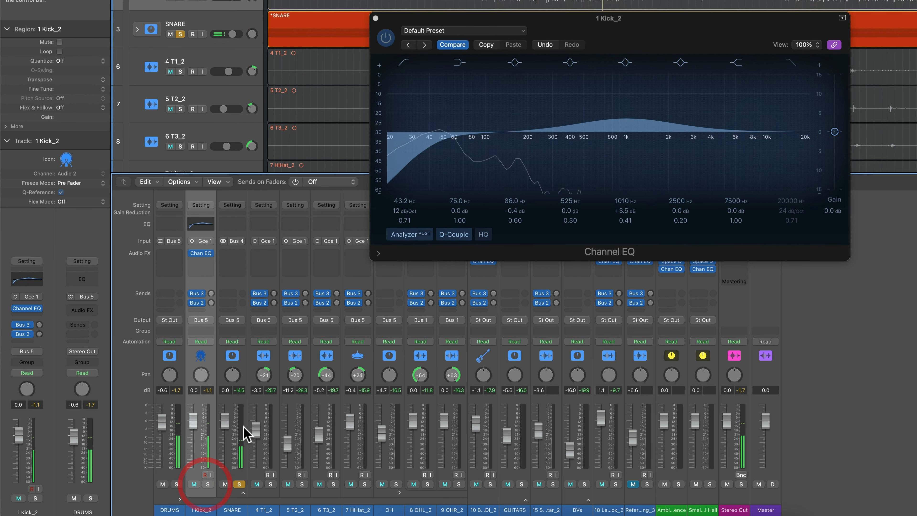
click(235, 226)
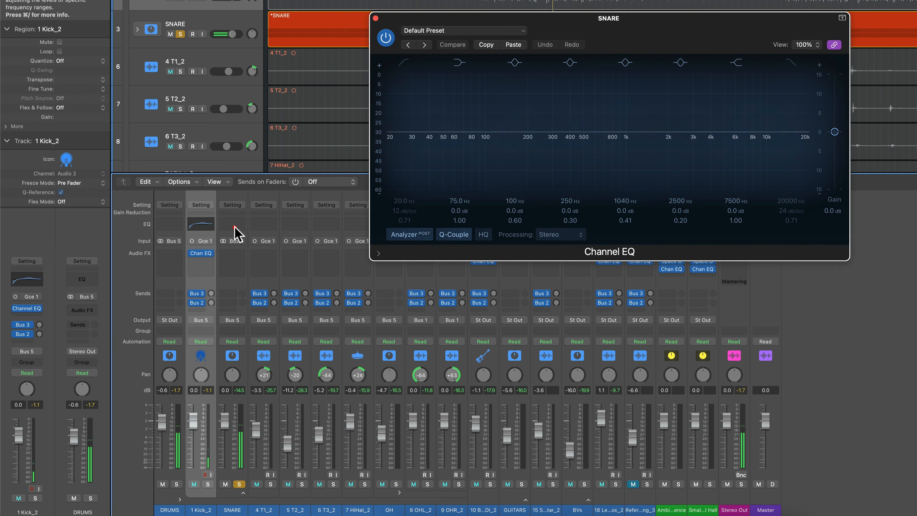
click(407, 67)
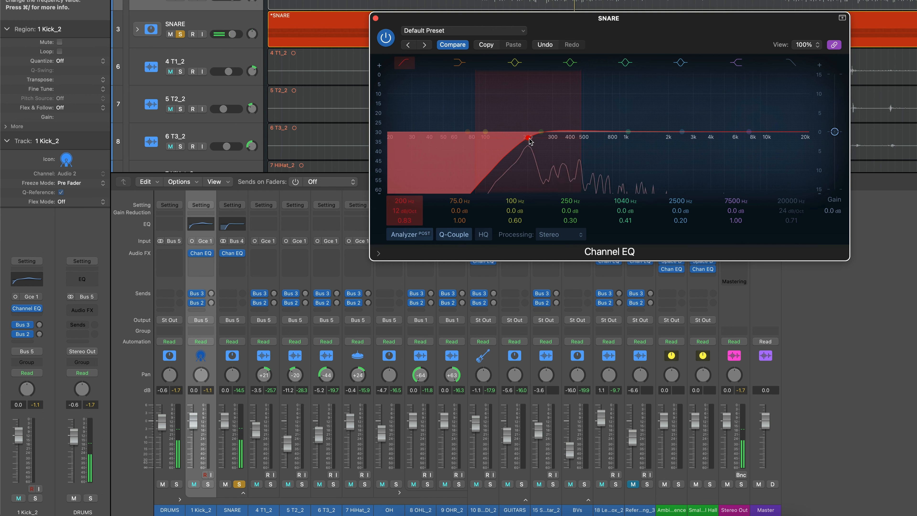
drag(604, 140, 530, 154)
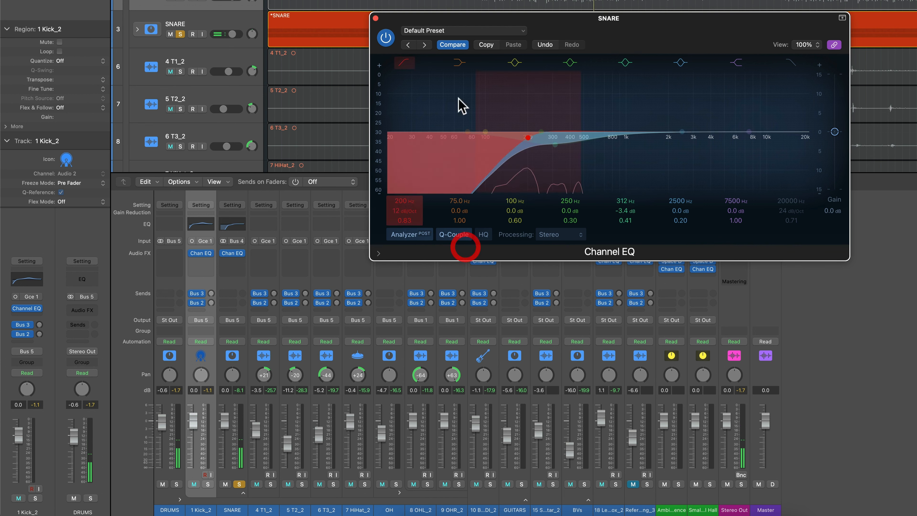
click(376, 17)
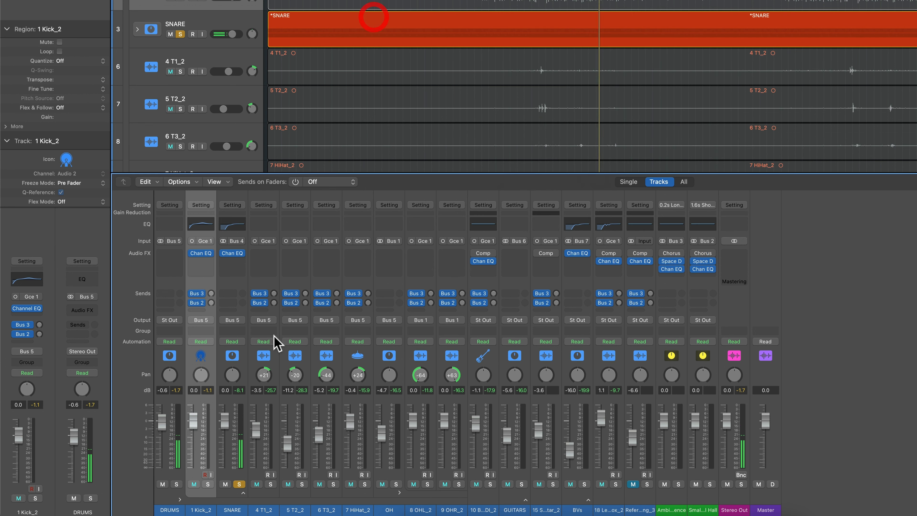
click(243, 485)
Solo the OH stack, collapse it in the mixer, and insert a Channel EQ on it.
click(396, 484)
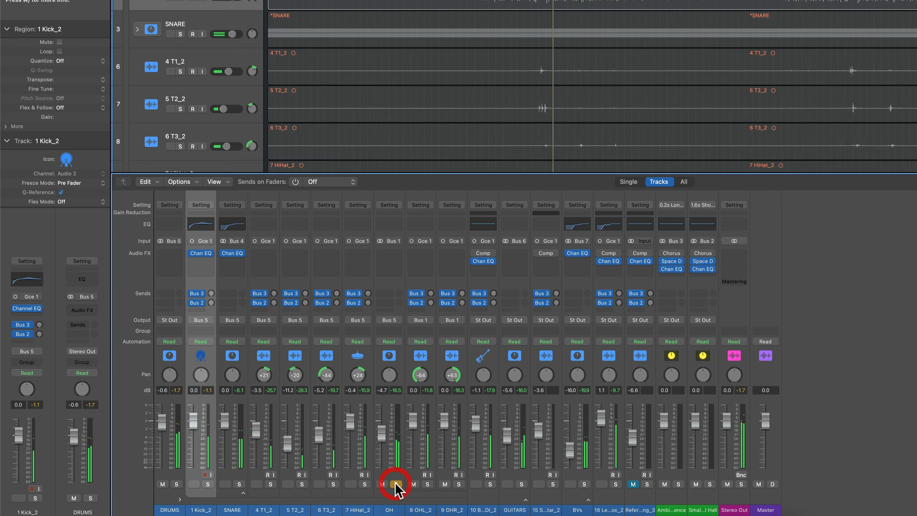
click(399, 493)
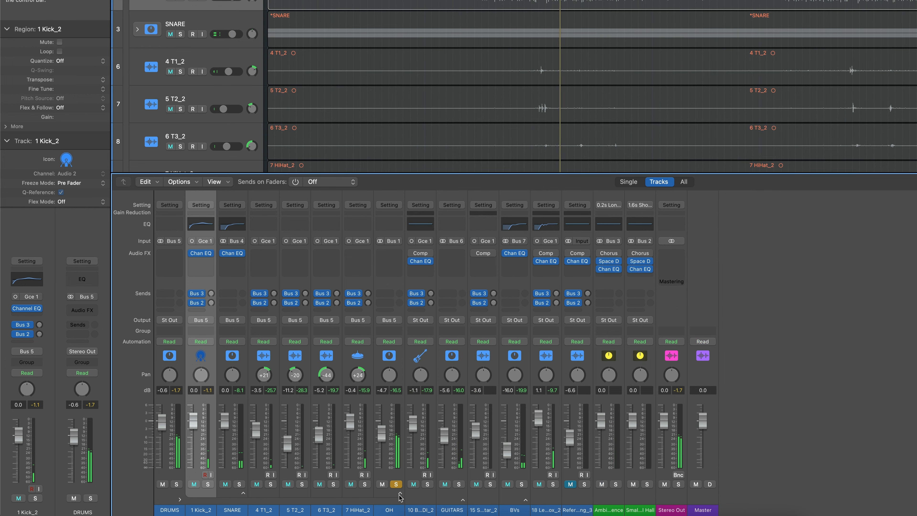
click(392, 225)
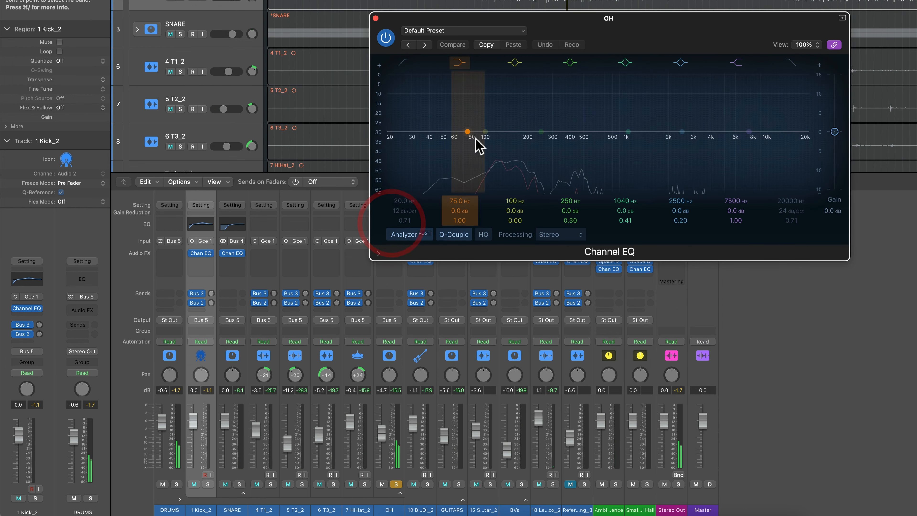
Set the OH EQ to a 199 Hz, 12 dB/Oct low cut and a 0.6 dB boost at 2620 Hz, and close it.
click(403, 63)
drag(387, 142, 513, 143)
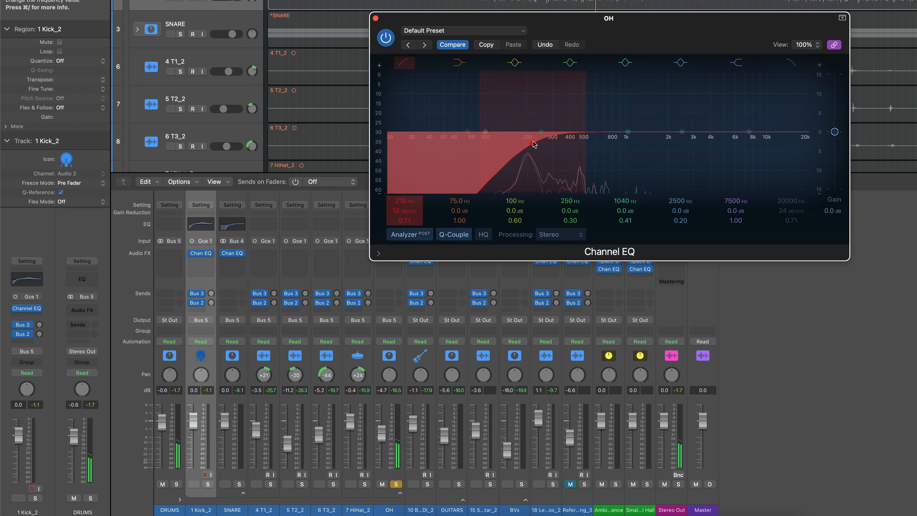
drag(533, 145, 528, 143)
mouse_move(677, 131)
mouse_down()
mouse_move(698, 83)
mouse_move(681, 130)
mouse_up()
click(385, 36)
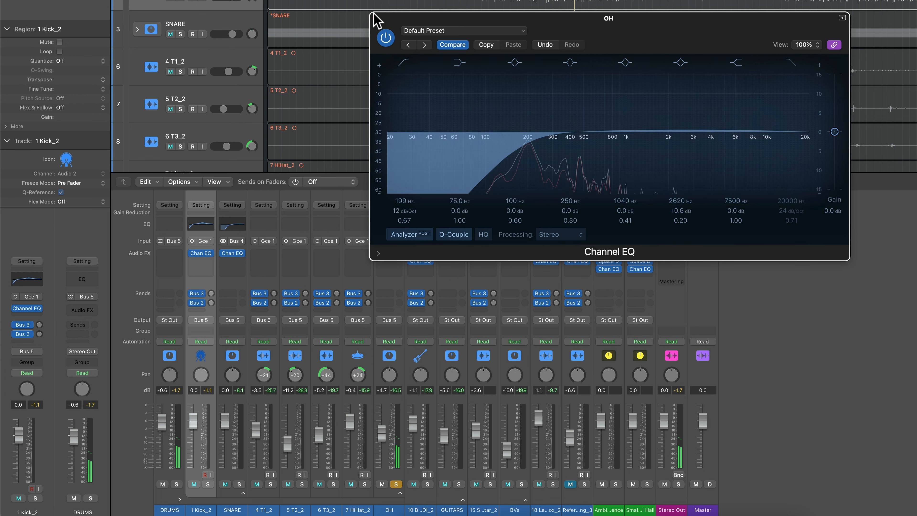
click(374, 17)
Unsolo the OH stack and briefly audition the bass DI channel in solo.
click(396, 484)
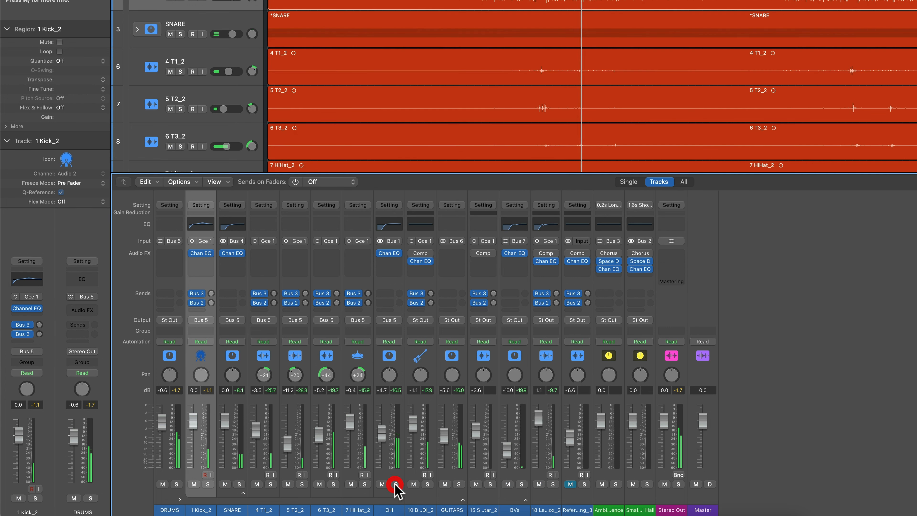
click(428, 484)
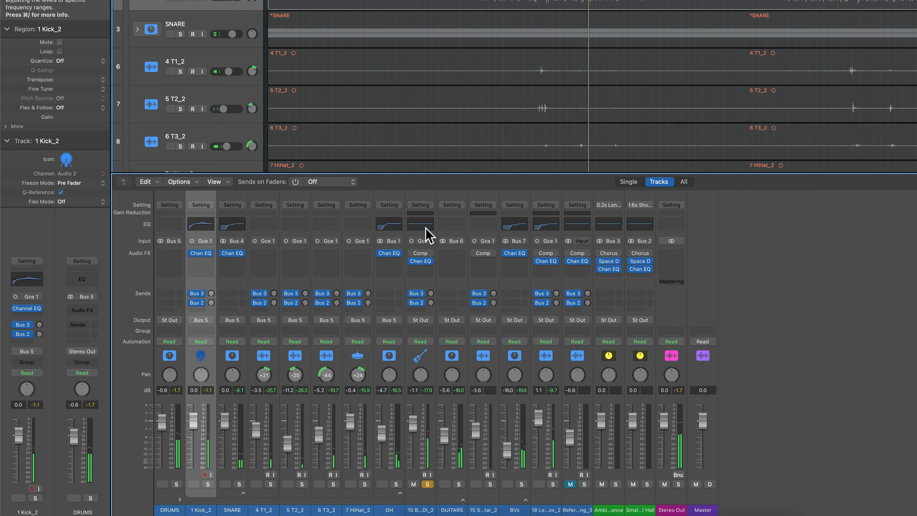
click(428, 484)
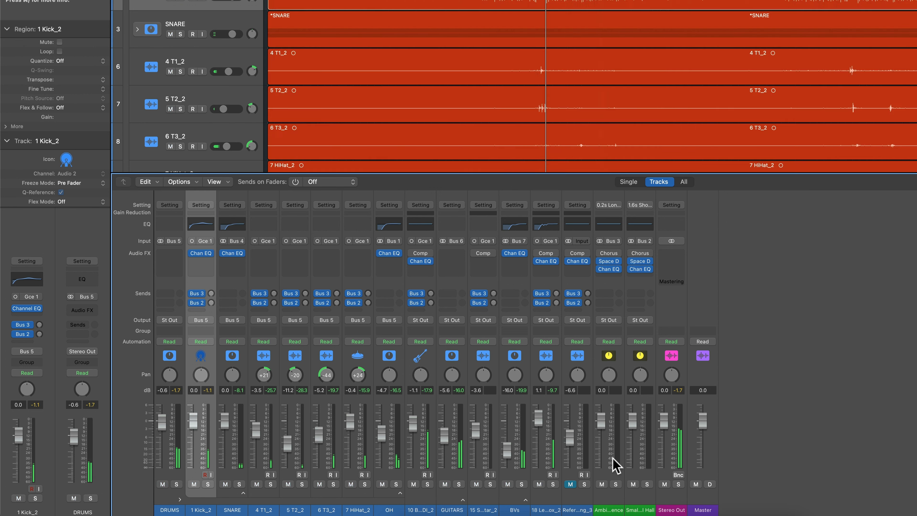
Select all channels from DRUMS to the reference track and compare the playing mix with their inserted EQs bypassed and active.
click(591, 441)
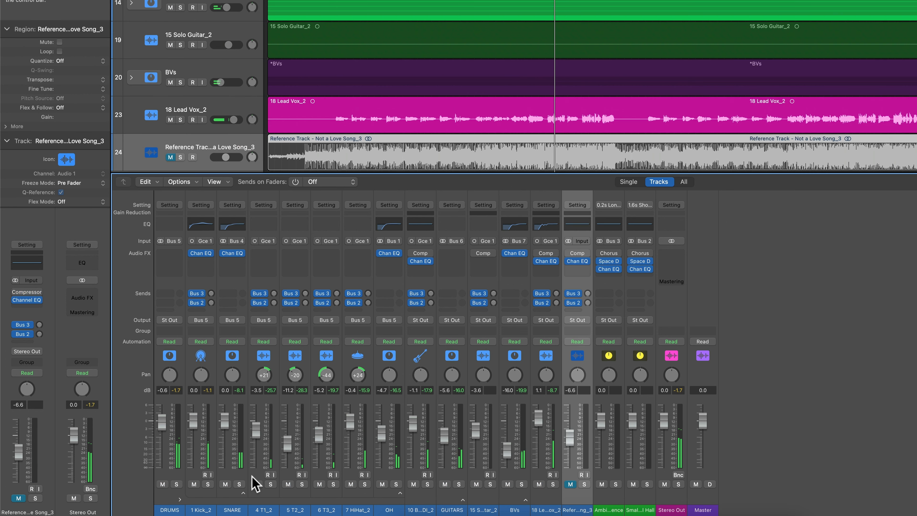
shift+click(184, 451)
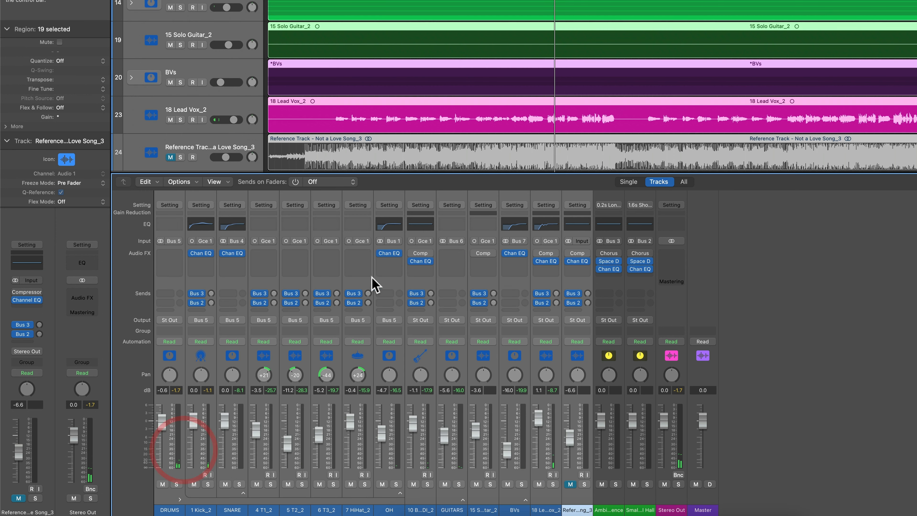
click(572, 265)
key(space)
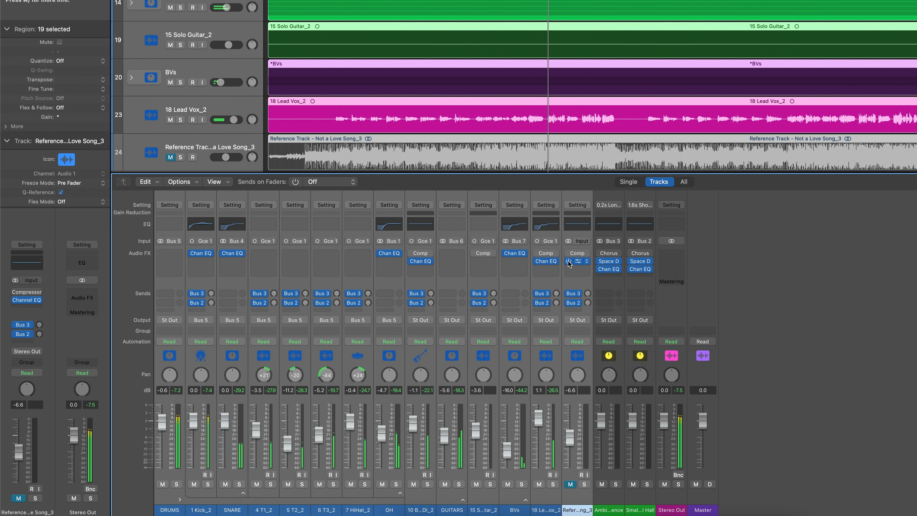
click(505, 254)
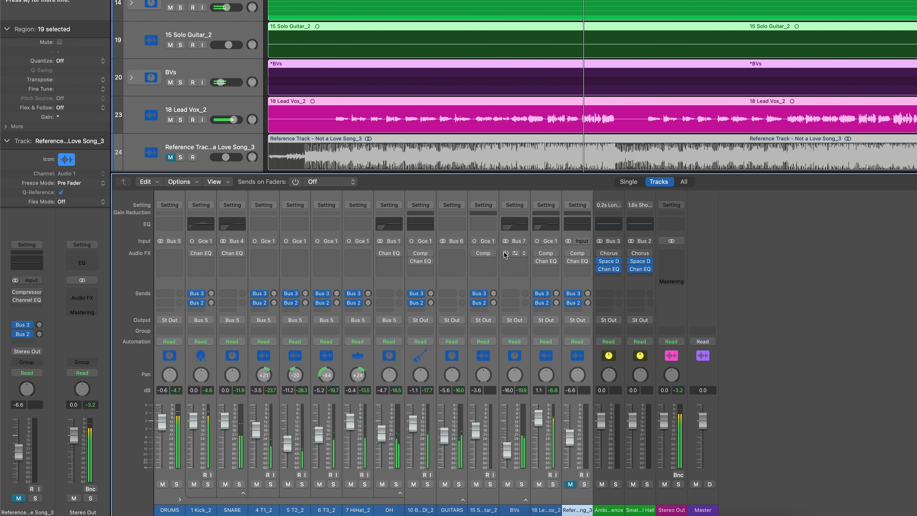
alt+click(506, 255)
click(537, 261)
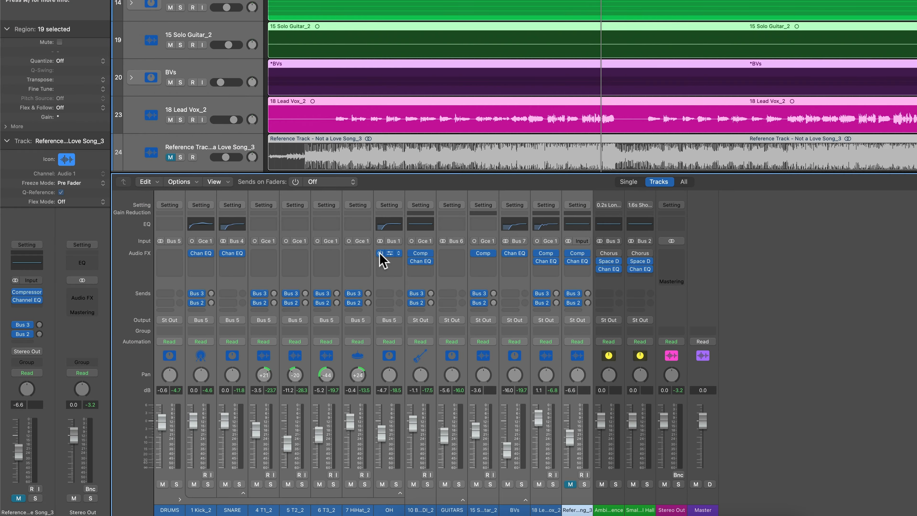
Bypass both insert slots on the selected channels, replay the section, re-enable them to compare, and drop the multi-channel selection.
click(379, 252)
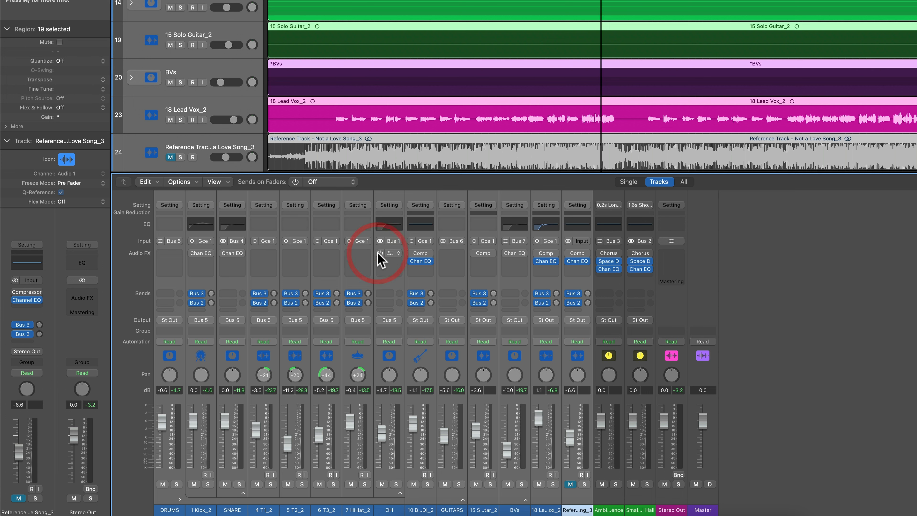
click(412, 261)
key(space)
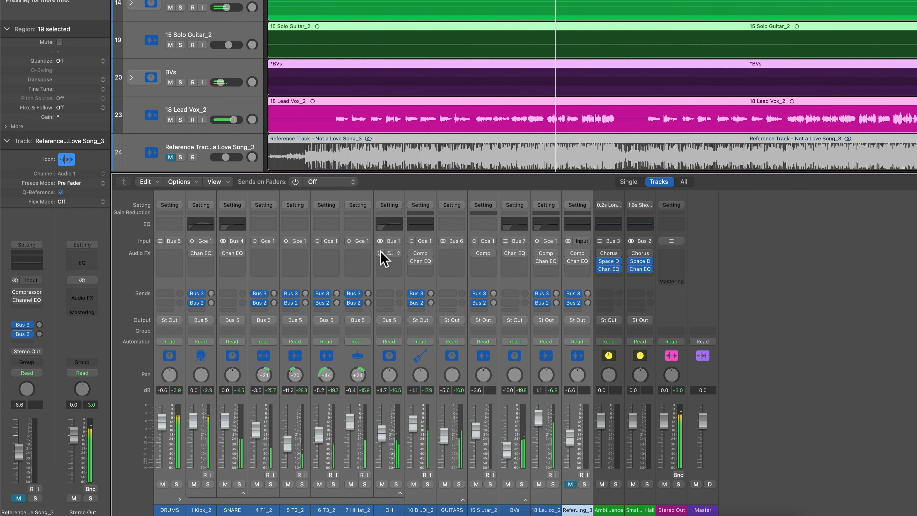
click(380, 253)
click(412, 261)
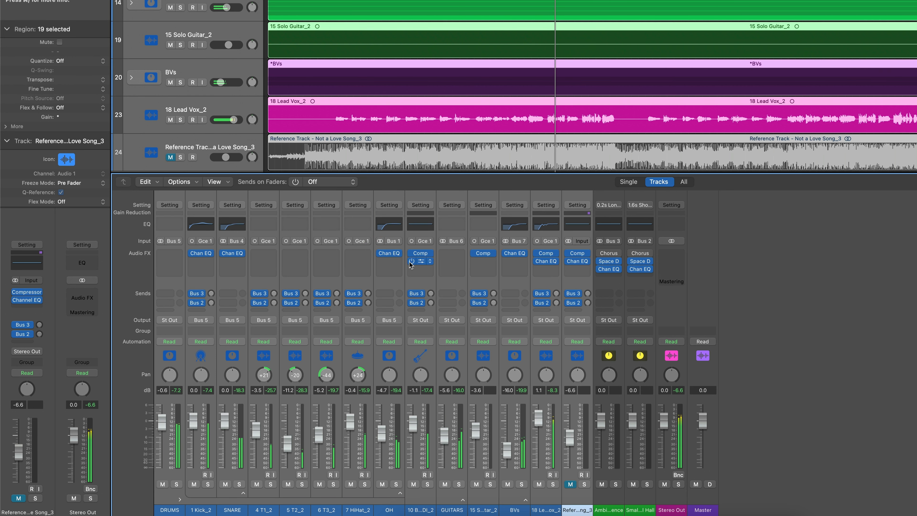
click(621, 422)
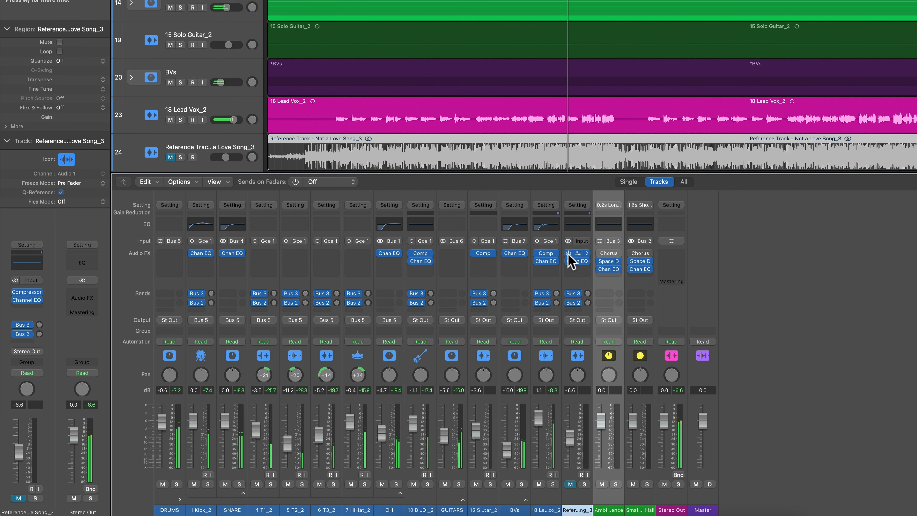
Remove the Compressor plug-ins from the reference track, 18 Lead Vox, 15 Solo Guitar and 10 Bass DI channels.
click(588, 253)
click(605, 265)
click(558, 255)
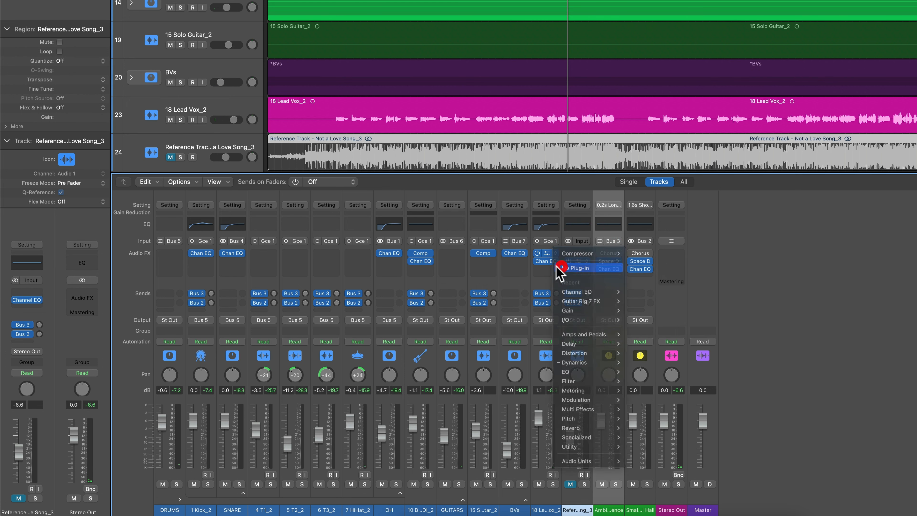
click(559, 268)
click(492, 255)
click(502, 269)
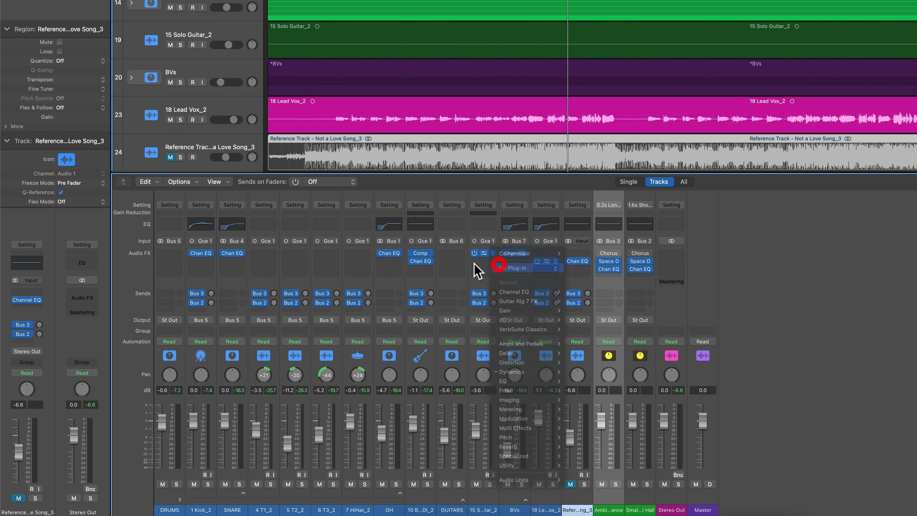
click(427, 253)
click(437, 269)
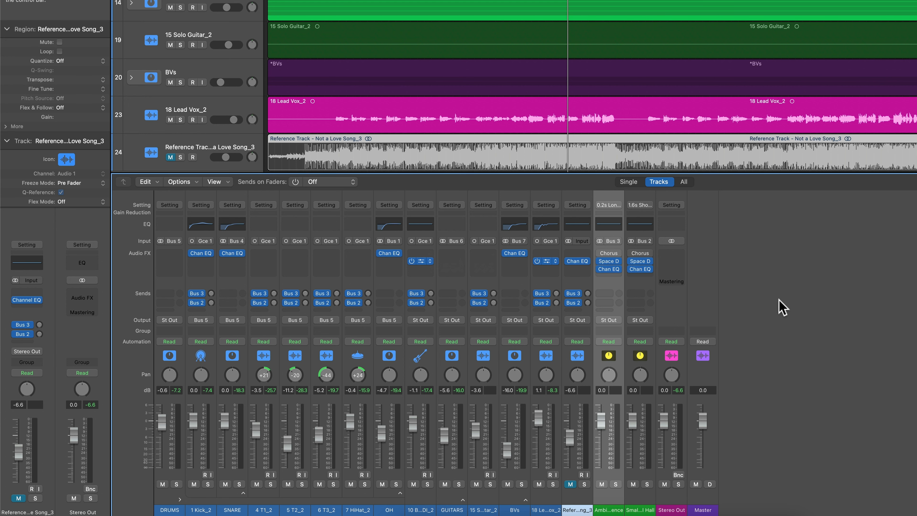
Solo the bass DI and GUITARS channels and expand the GUITARS stack in the mixer.
click(428, 484)
click(458, 484)
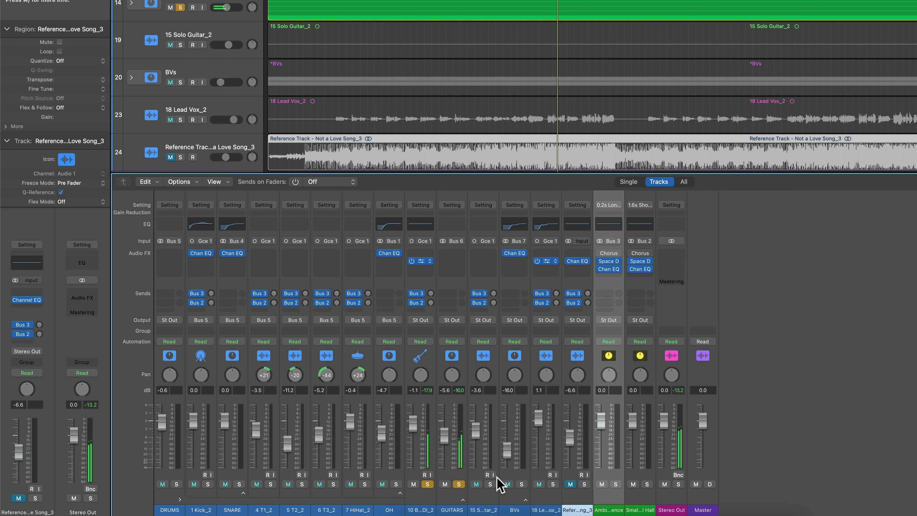
click(462, 499)
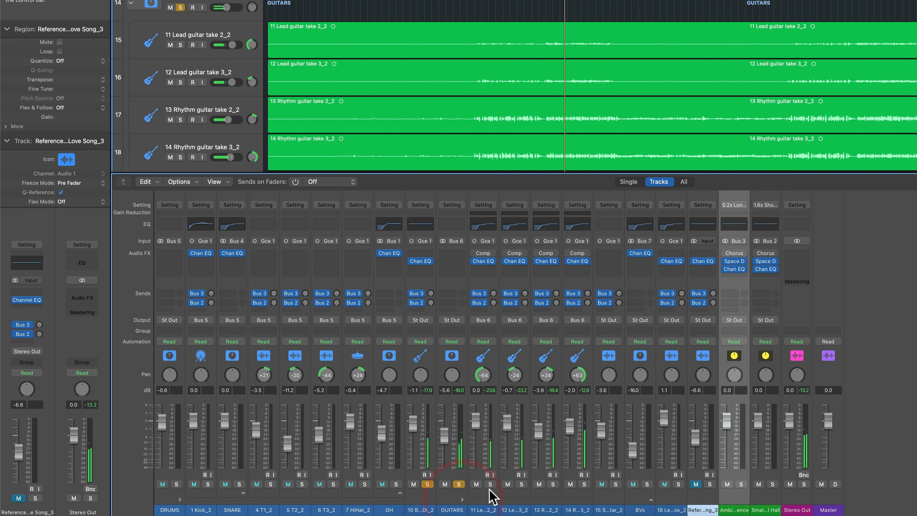
Select the four lead and rhythm guitar channels and compare the soloed playback with their Channel EQs bypassed and active.
mouse_move(479, 262)
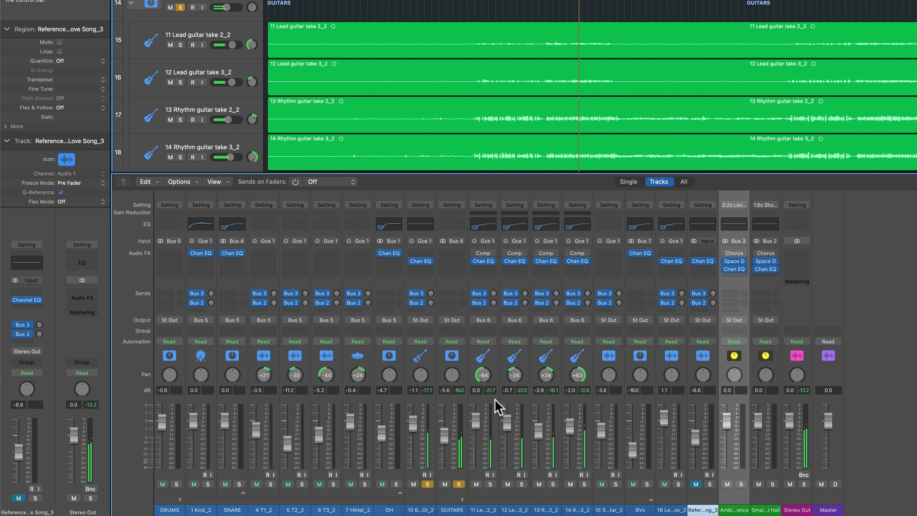
click(486, 426)
shift+click(582, 434)
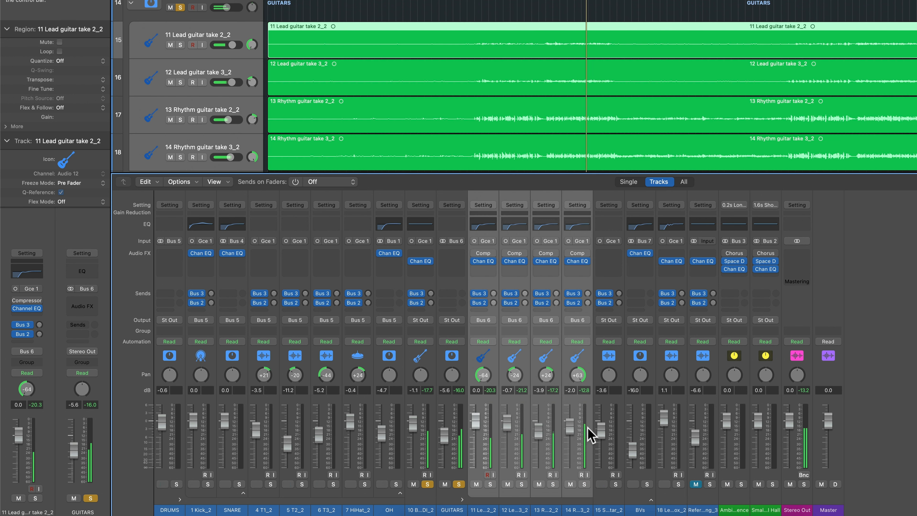
click(570, 261)
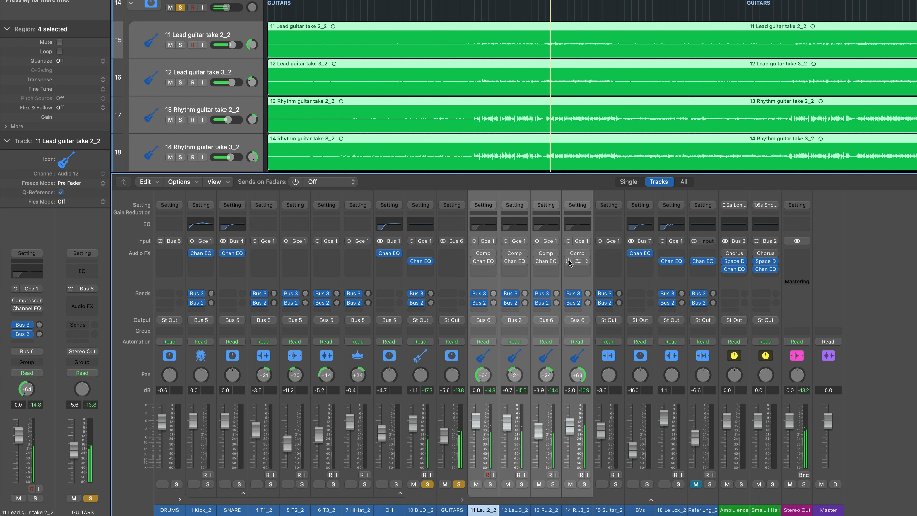
click(570, 261)
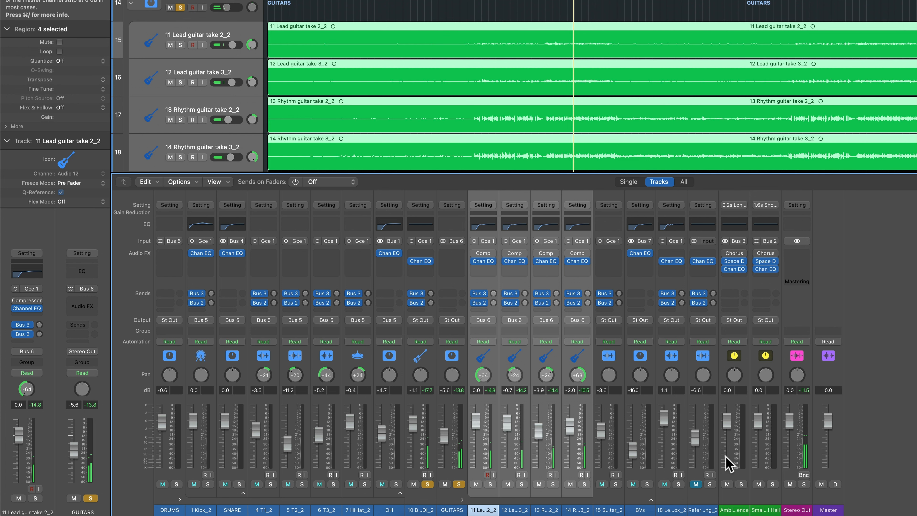
Select the channels from 1 Kick to 18 Lead Vox and compare playback with both insert slots bypassed and re-enabled.
click(684, 447)
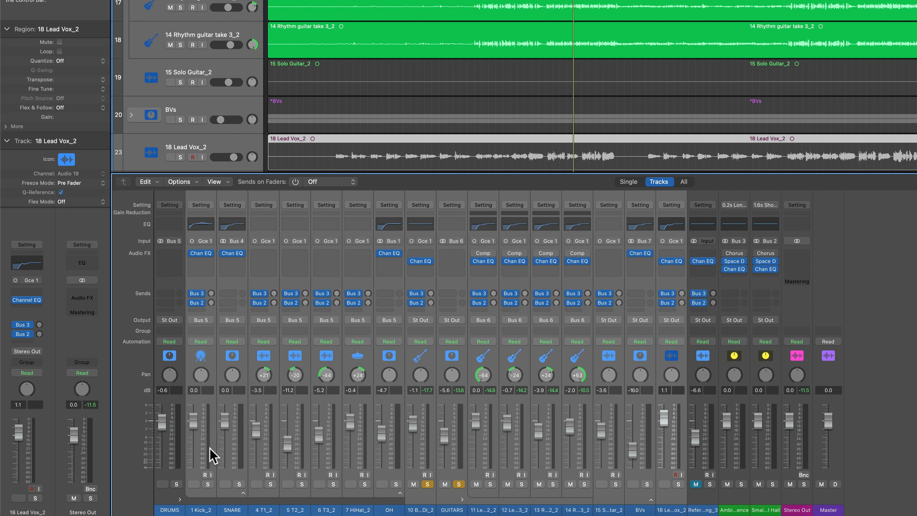
shift+click(210, 448)
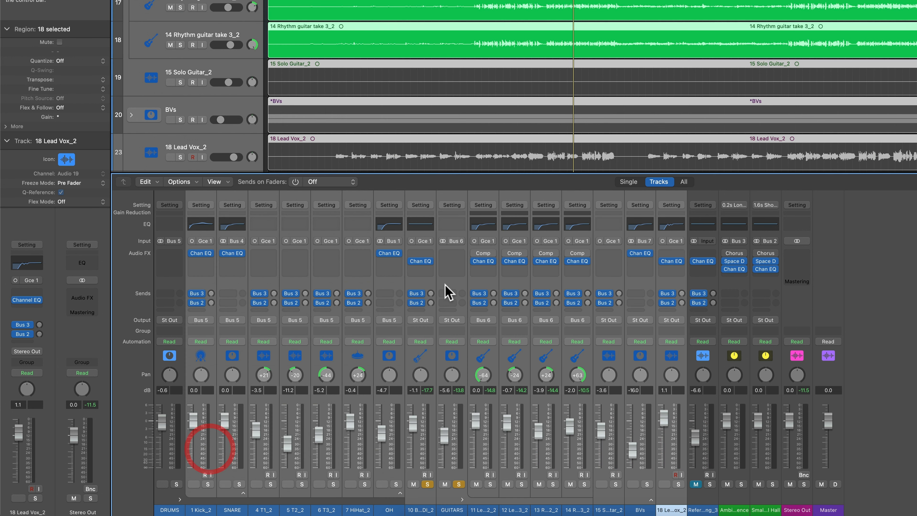
click(473, 261)
click(631, 253)
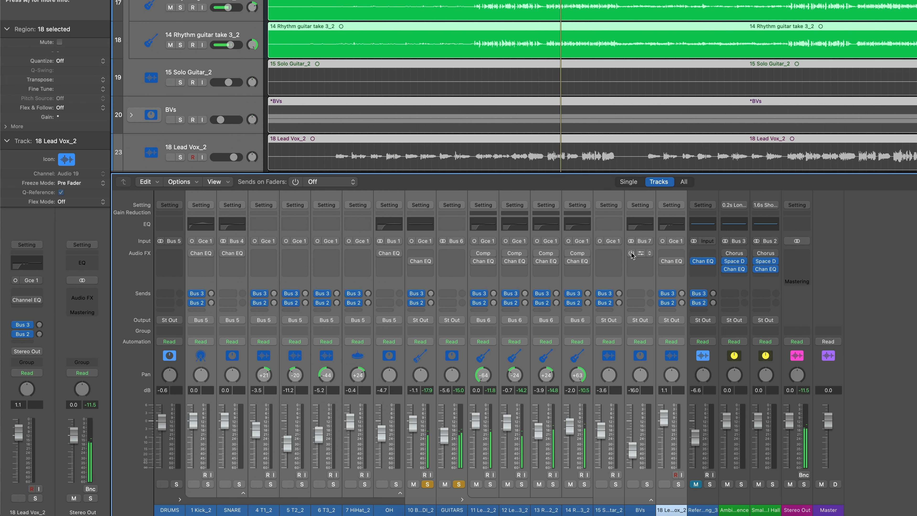
click(632, 253)
click(664, 261)
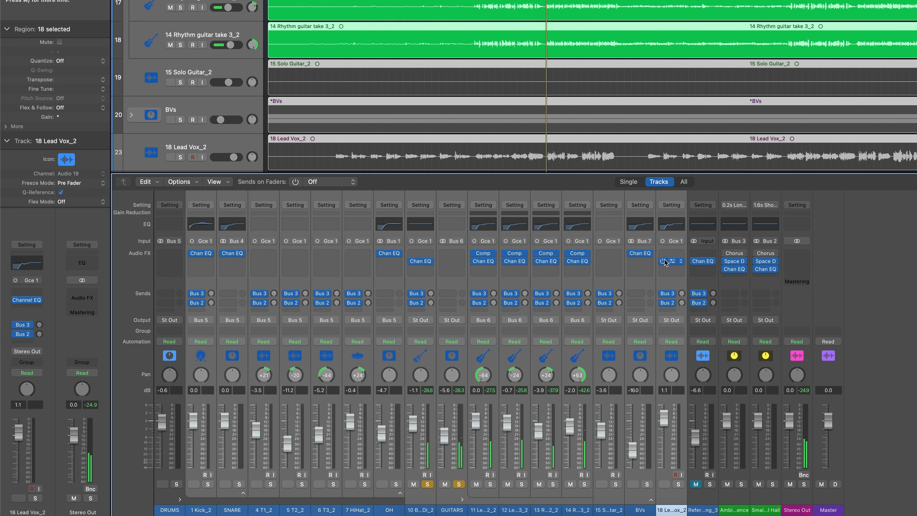